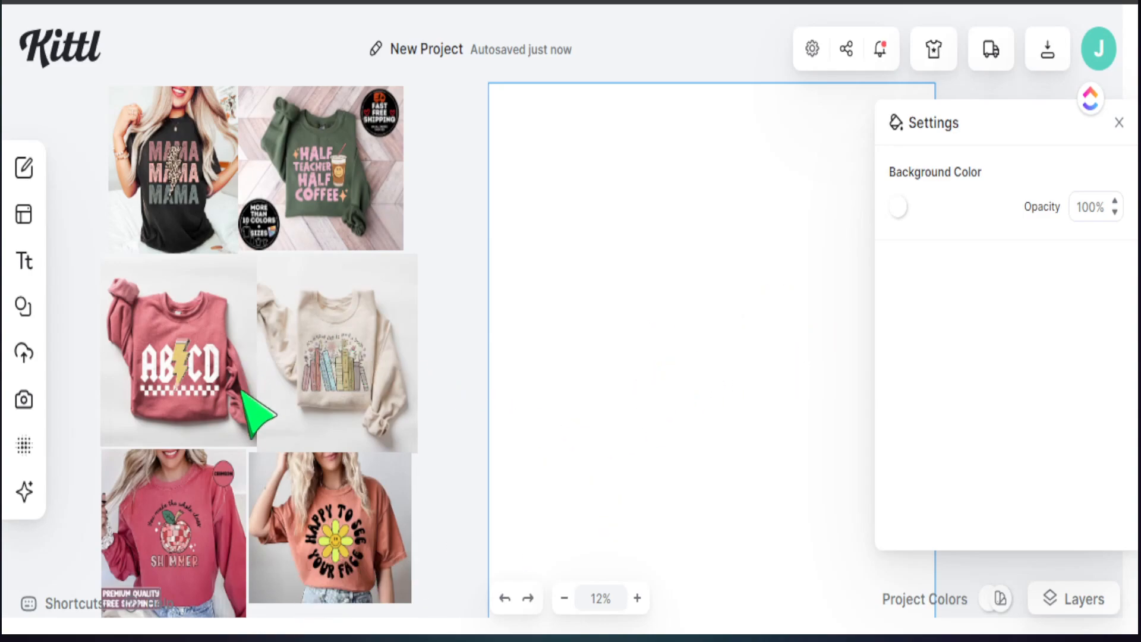
Step: Look over the reference T-shirt and sweatshirt mockups in the collage
{"action": "left_click", "coordinate": [183, 357]}
{"action": "left_click", "coordinate": [181, 189]}
{"action": "left_click", "coordinate": [279, 189]}
{"action": "left_click", "coordinate": [213, 383]}
{"action": "left_click", "coordinate": [176, 550]}
{"action": "left_click", "coordinate": [273, 561]}
{"action": "left_click", "coordinate": [323, 380]}
{"action": "left_click", "coordinate": [148, 367]}
Step: Nudge the MAMA tee image slightly right, check the sweatshirt images, and return to the blank artboard
{"action": "left_click_drag", "start_coordinate": [182, 184], "coordinate": [184, 184]}
{"action": "left_click", "coordinate": [303, 178]}
{"action": "left_click", "coordinate": [330, 336]}
{"action": "left_click", "coordinate": [600, 369]}
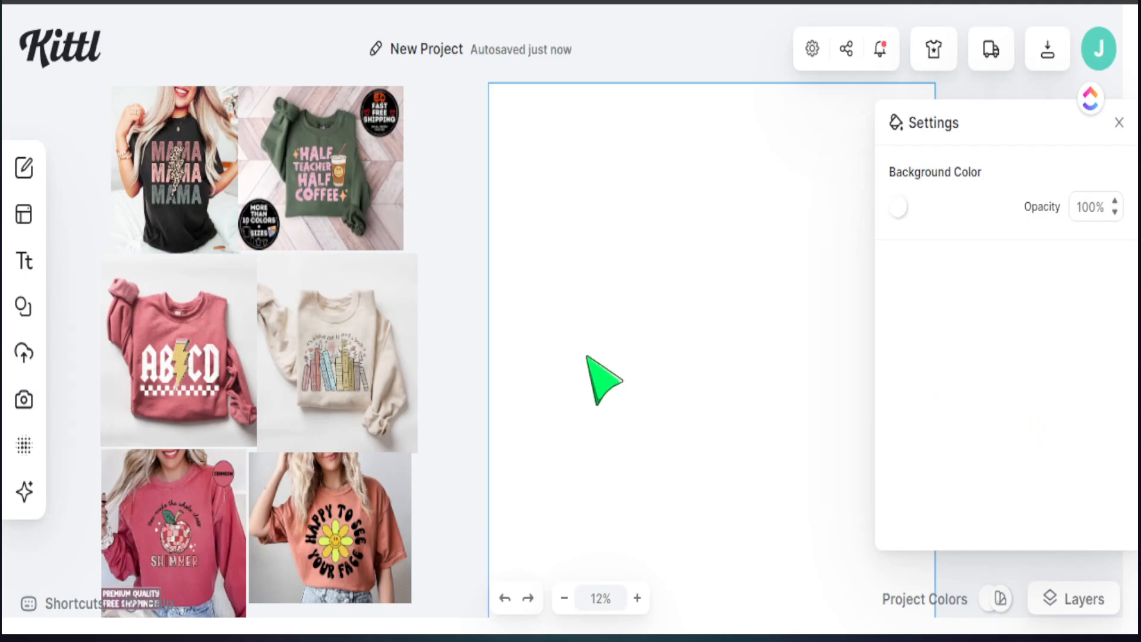
Step: Add a Headline text box with T, scale it up and shift it up-right
{"action": "key", "text": "t"}
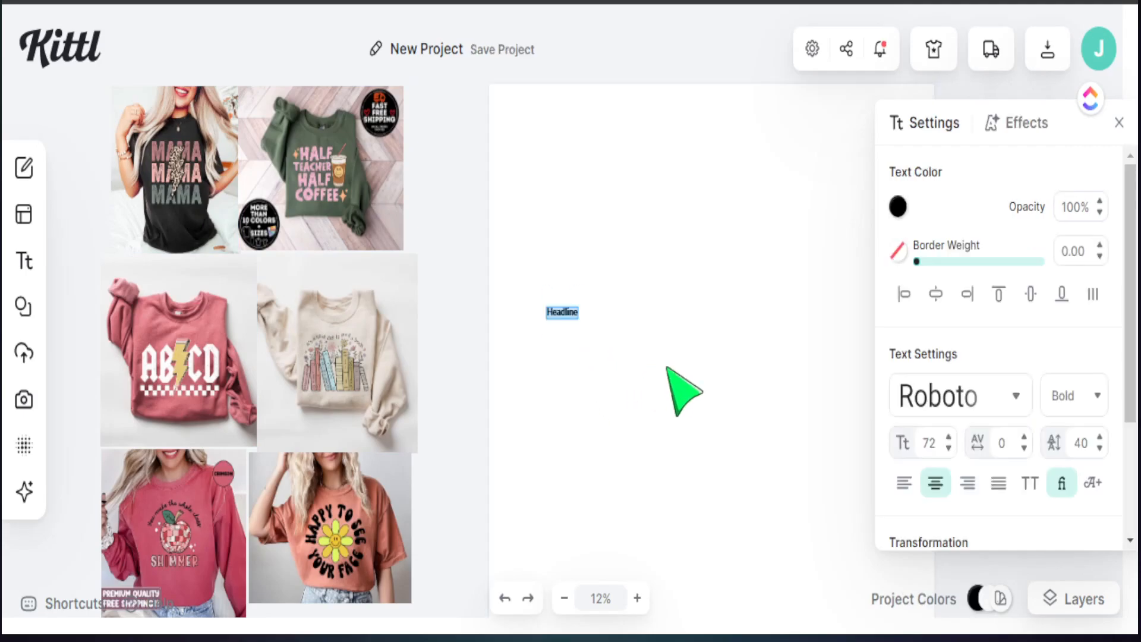
{"action": "left_click", "coordinate": [566, 336]}
{"action": "left_click", "coordinate": [577, 310]}
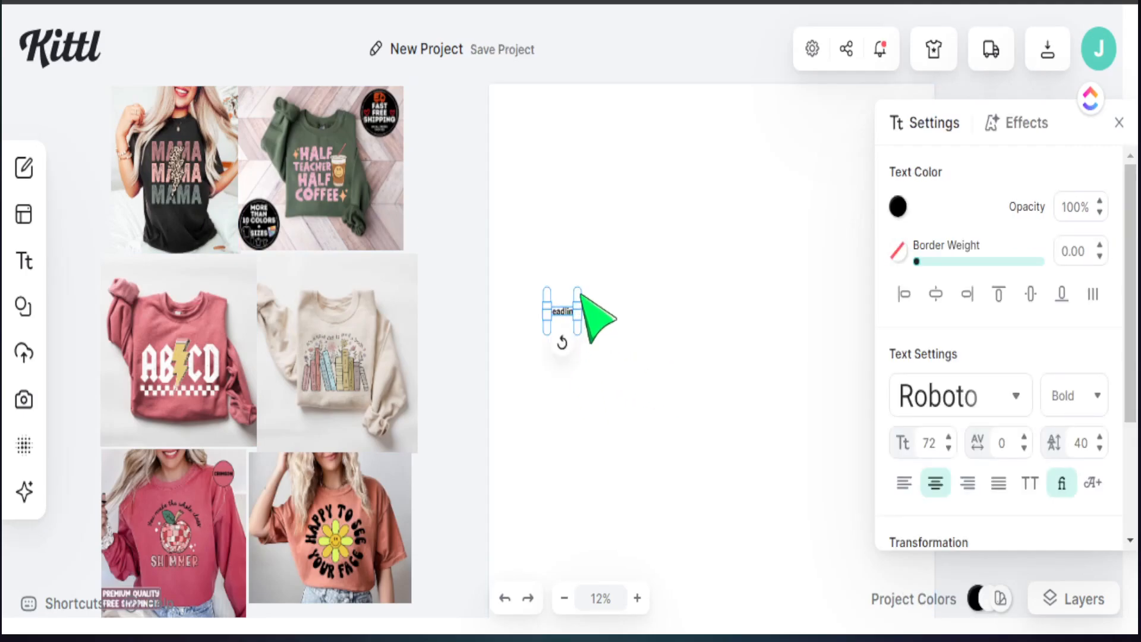
{"action": "left_click_drag", "start_coordinate": [579, 299], "coordinate": [830, 272]}
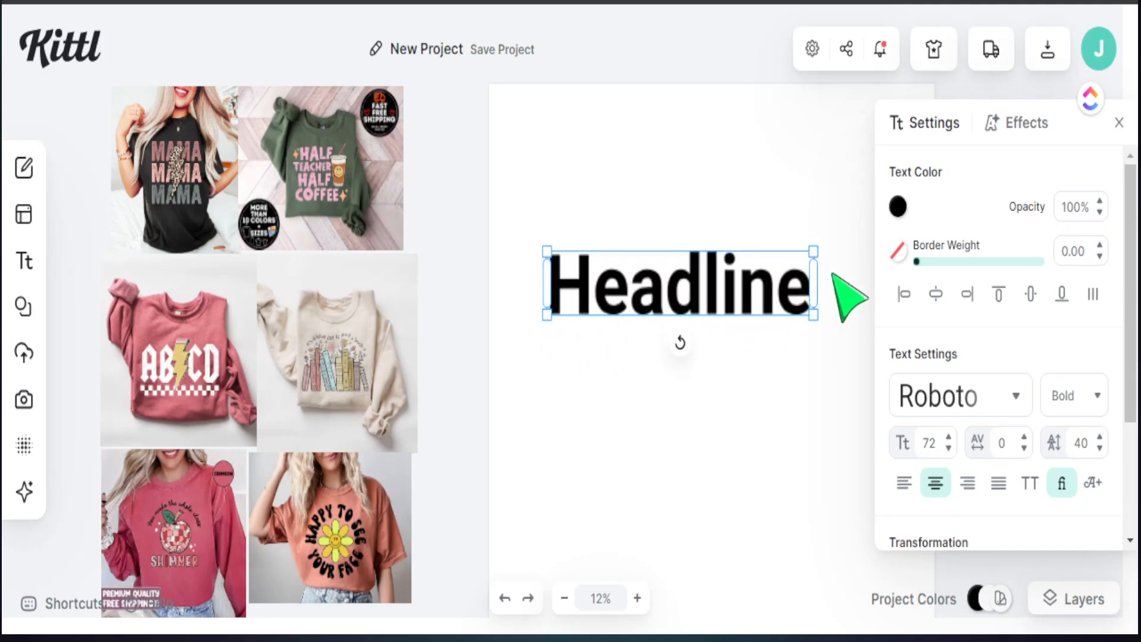
{"action": "left_click", "coordinate": [826, 433]}
{"action": "left_click", "coordinate": [701, 291]}
{"action": "left_click_drag", "start_coordinate": [705, 330], "coordinate": [731, 315]}
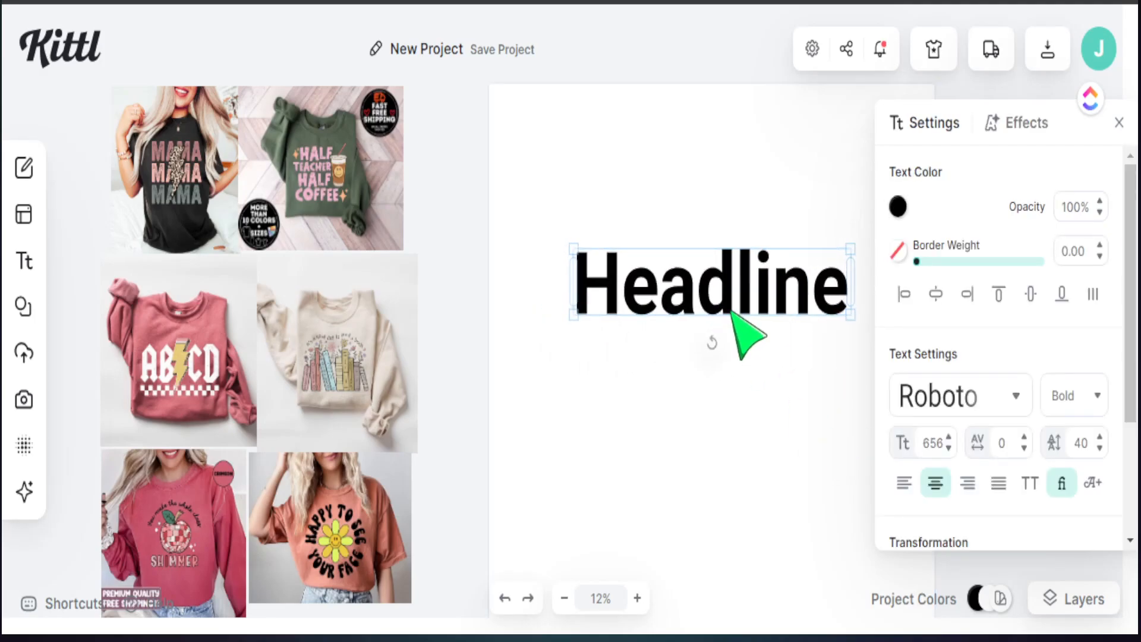
{"action": "left_click", "coordinate": [687, 389]}
Step: Retype the Headline text as 'Half' and move the line up
{"action": "double_click", "coordinate": [672, 275]}
{"action": "left_click", "coordinate": [672, 273]}
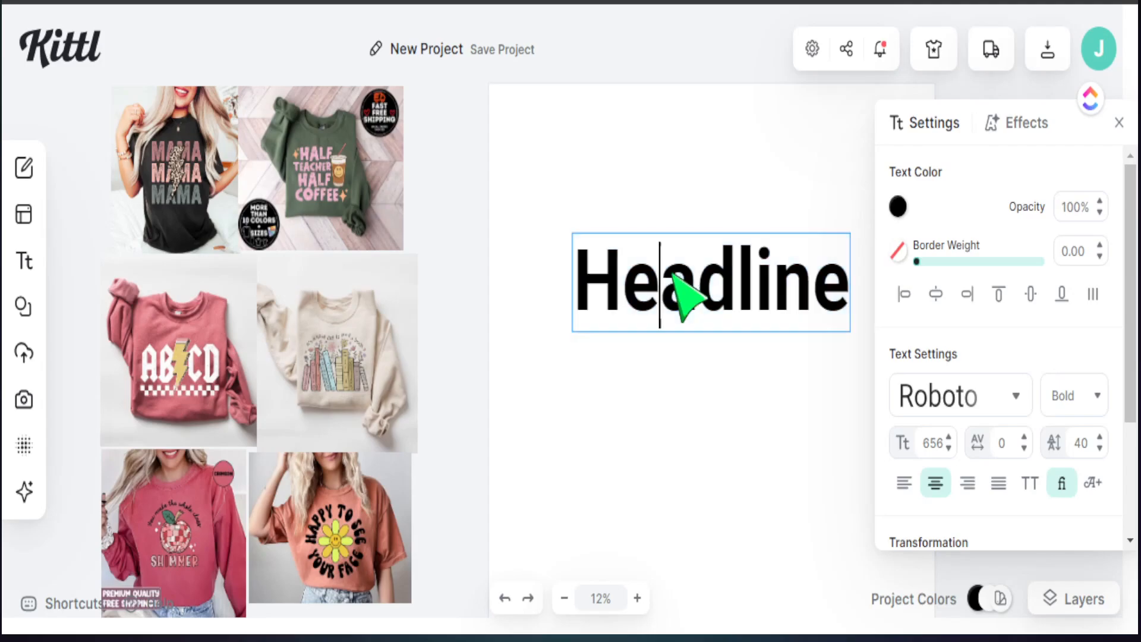
{"action": "double_click", "coordinate": [672, 274]}
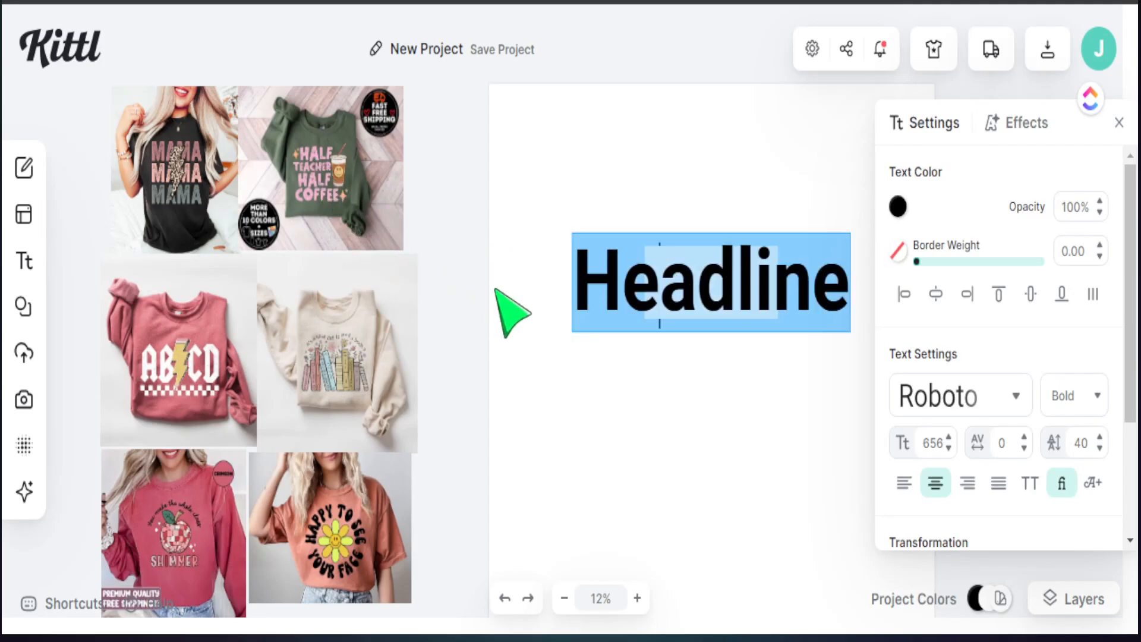
{"action": "type", "text": "HH"}
{"action": "key", "text": "BackSpace"}
{"action": "type", "text": "alf"}
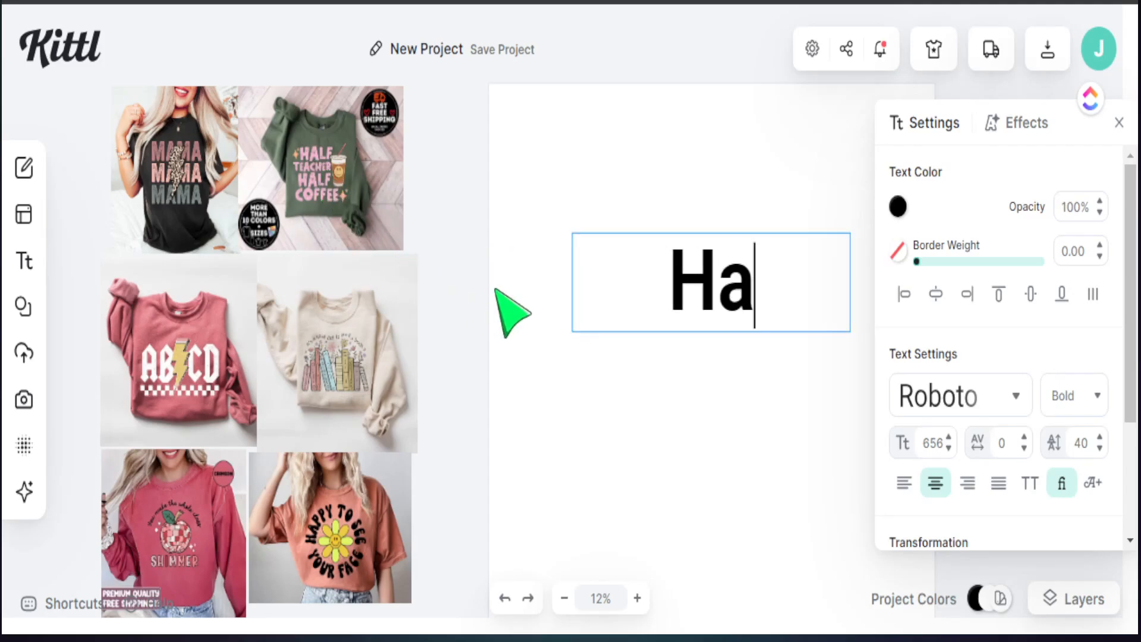
{"action": "key", "text": "Escape"}
{"action": "left_click_drag", "start_coordinate": [701, 273], "coordinate": [620, 166]}
Step: Duplicate the Half line into 'Teacher' and 'Coffee' copies and enlarge the lower Half
{"action": "key", "text": "ctrl+c"}
{"action": "key", "text": "ctrl+v"}
{"action": "double_click", "coordinate": [591, 285]}
{"action": "type", "text": "Teacher"}
{"action": "key", "text": "ctrl+v"}
{"action": "type", "text": "Coffee"}
{"action": "left_click_drag", "start_coordinate": [751, 312], "coordinate": [666, 313]}
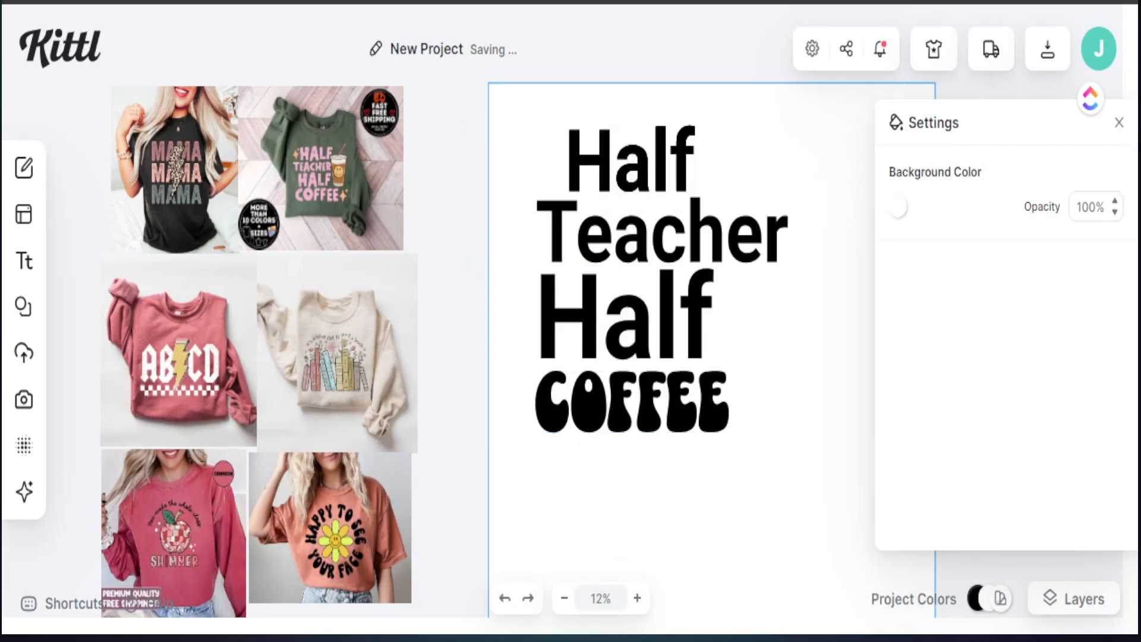
{"action": "left_click", "coordinate": [660, 389]}
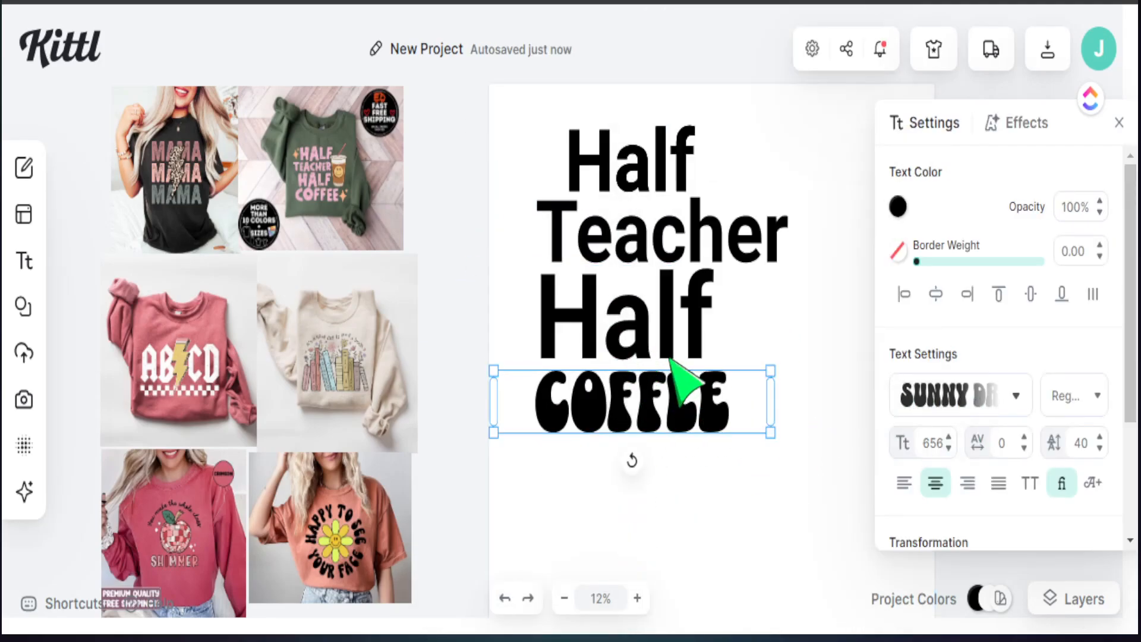
Step: Switch the lower Half and Teacher to Sunny Drop and replace the old Roboto Half with a restyled top copy
{"action": "left_click", "coordinate": [649, 340]}
{"action": "left_click", "coordinate": [1015, 395]}
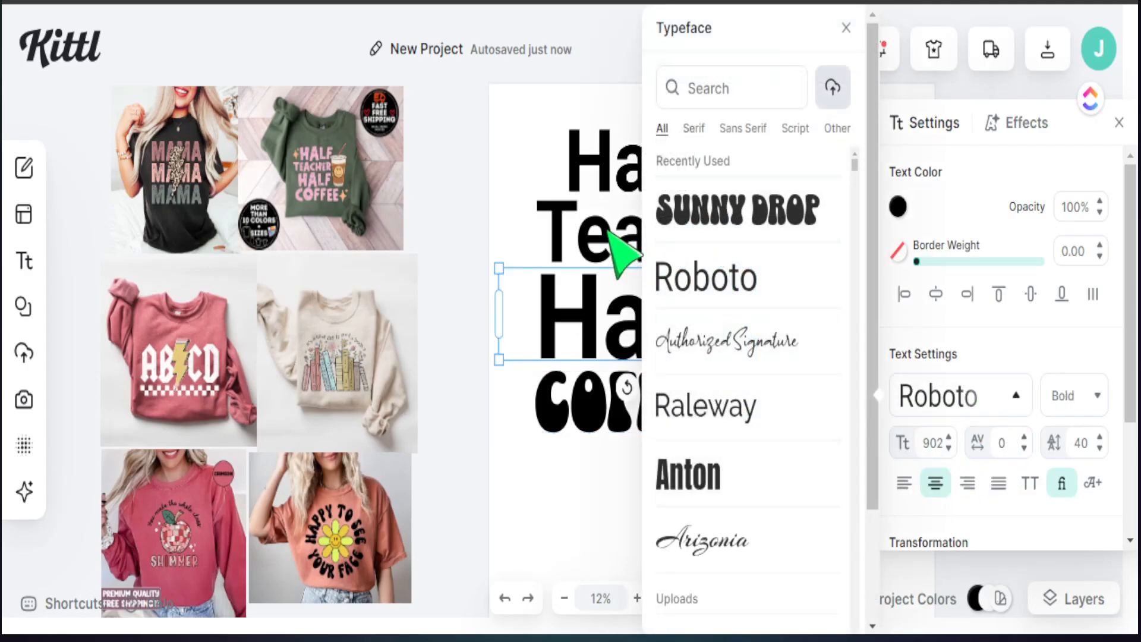
{"action": "left_click", "coordinate": [696, 226]}
{"action": "left_click", "coordinate": [624, 237]}
{"action": "left_click", "coordinate": [1017, 400]}
{"action": "left_click", "coordinate": [707, 214]}
{"action": "left_click", "coordinate": [657, 160]}
{"action": "key", "text": "Delete"}
{"action": "left_click_drag", "start_coordinate": [745, 509], "coordinate": [623, 174]}
{"action": "left_click_drag", "start_coordinate": [652, 400], "coordinate": [650, 395]}
Step: Narrow the top HALF and align it over the TEACHER, HALF, COFFEE stack
{"action": "left_click", "coordinate": [606, 311]}
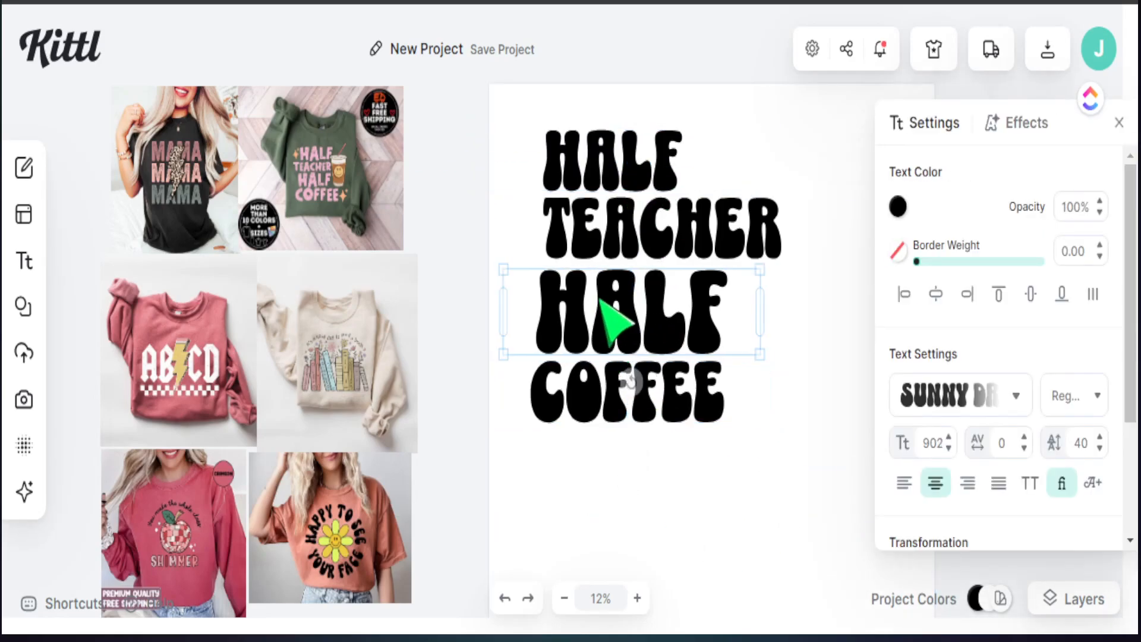
{"action": "left_click", "coordinate": [593, 242]}
{"action": "left_click", "coordinate": [590, 167]}
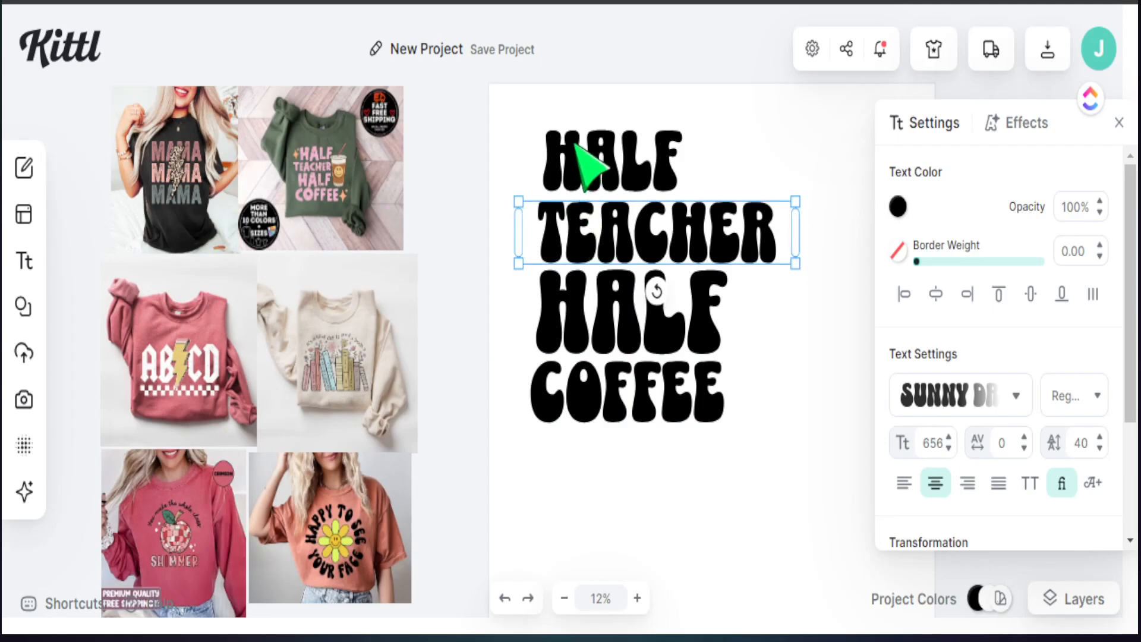
{"action": "left_click_drag", "start_coordinate": [591, 166], "coordinate": [585, 169]}
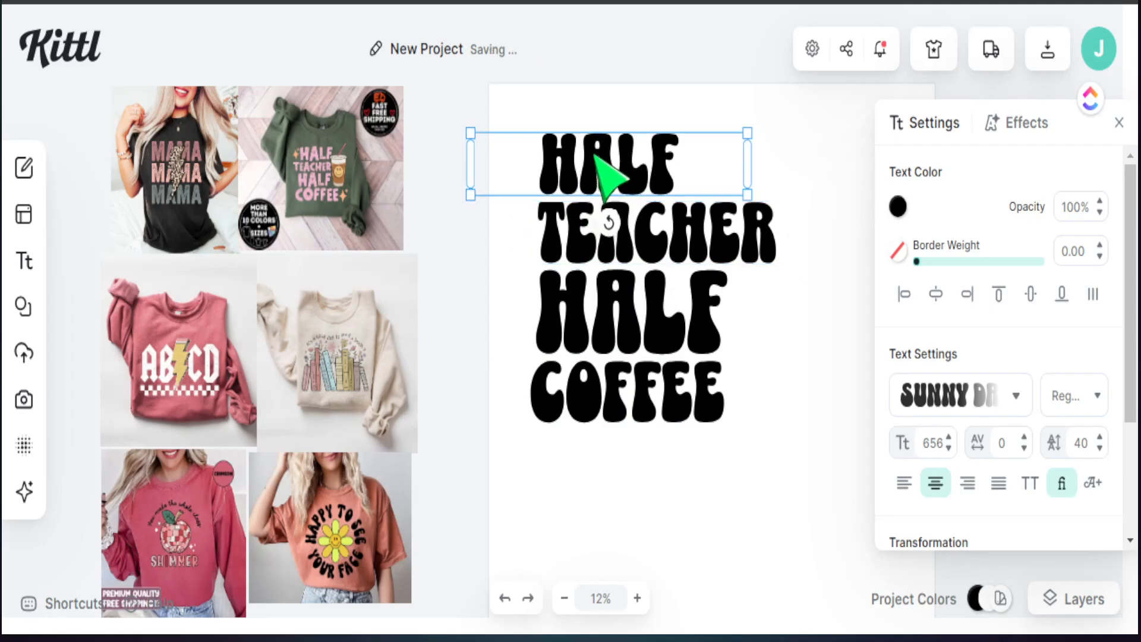
{"action": "left_click_drag", "start_coordinate": [752, 166], "coordinate": [694, 131]}
{"action": "left_click", "coordinate": [695, 132]}
{"action": "left_click", "coordinate": [655, 147]}
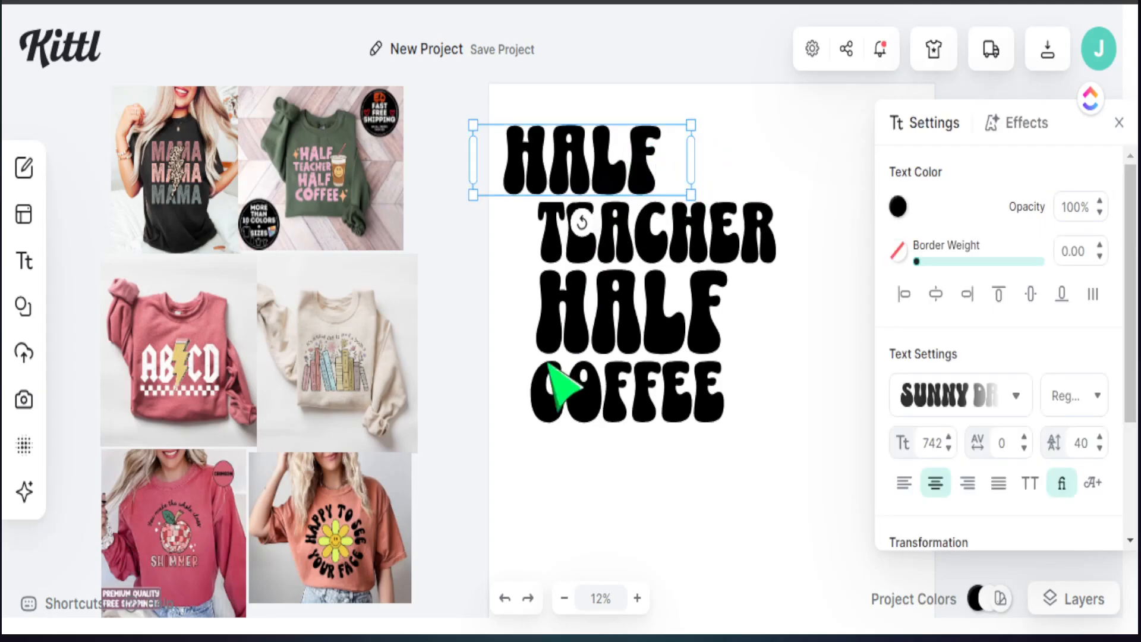
{"action": "left_click", "coordinate": [530, 474]}
{"action": "left_click_drag", "start_coordinate": [575, 154], "coordinate": [611, 156]}
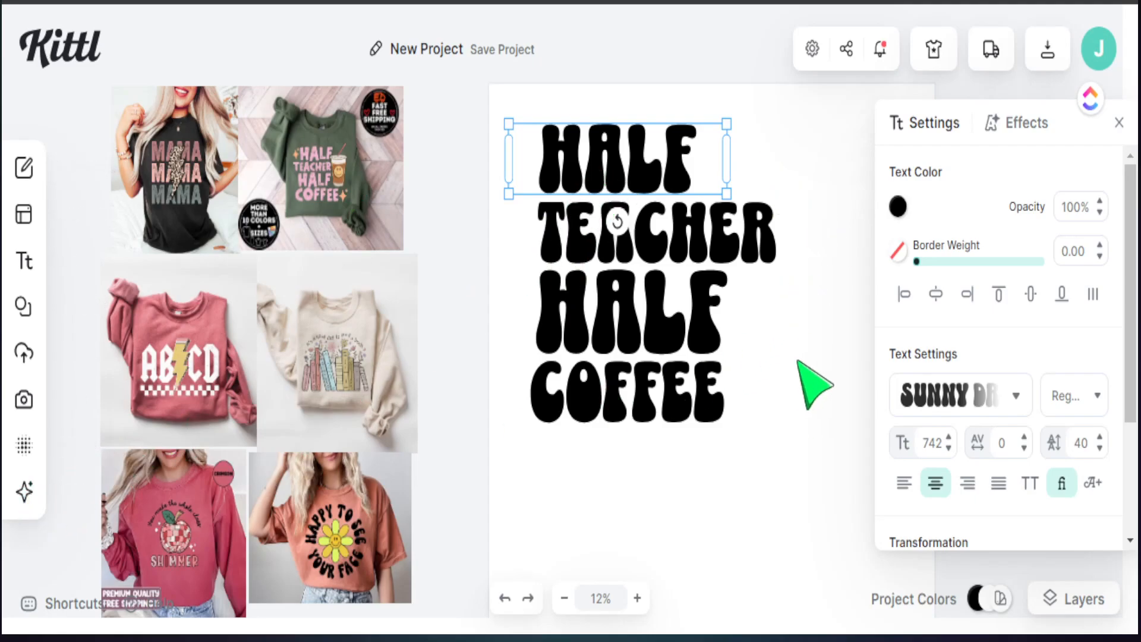
Step: Open Kittl AI and enter a retro rainbow coffee-cup prompt
{"action": "left_click", "coordinate": [23, 494]}
{"action": "scroll", "coordinate": [147, 336], "scroll_direction": "up", "scroll_amount": 5}
{"action": "left_click", "coordinate": [64, 287]}
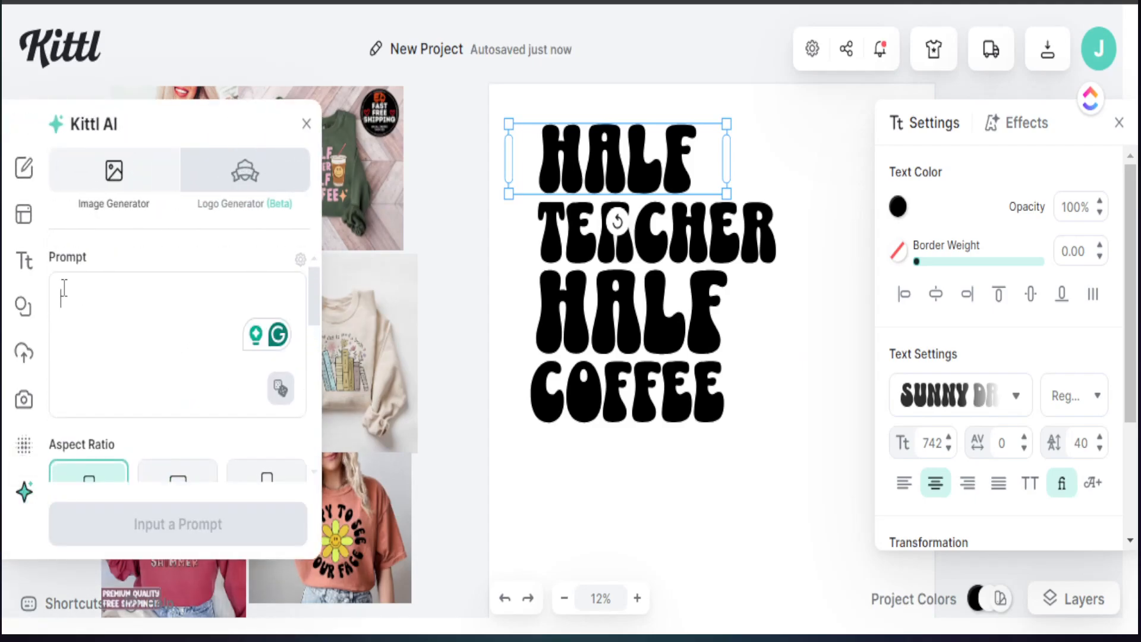
{"action": "type", "text": "Retro style Coffe Cup with a rainbow design on the coffee cup"}
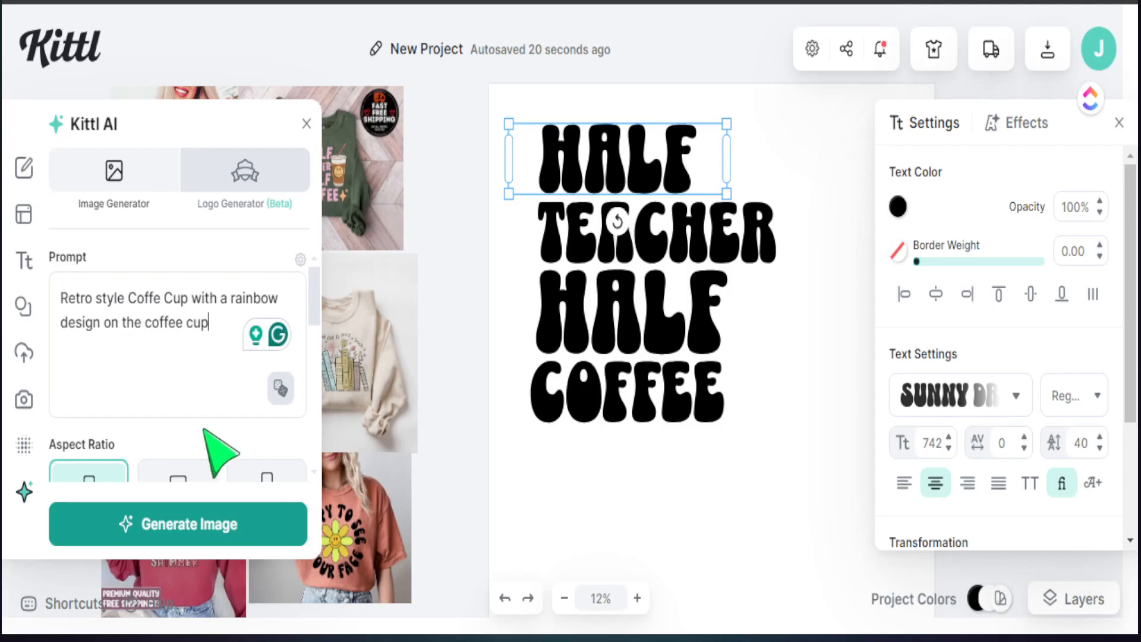
{"action": "scroll", "coordinate": [208, 431], "scroll_direction": "down", "scroll_amount": 10}
{"action": "scroll", "coordinate": [178, 410], "scroll_direction": "up", "scroll_amount": 3}
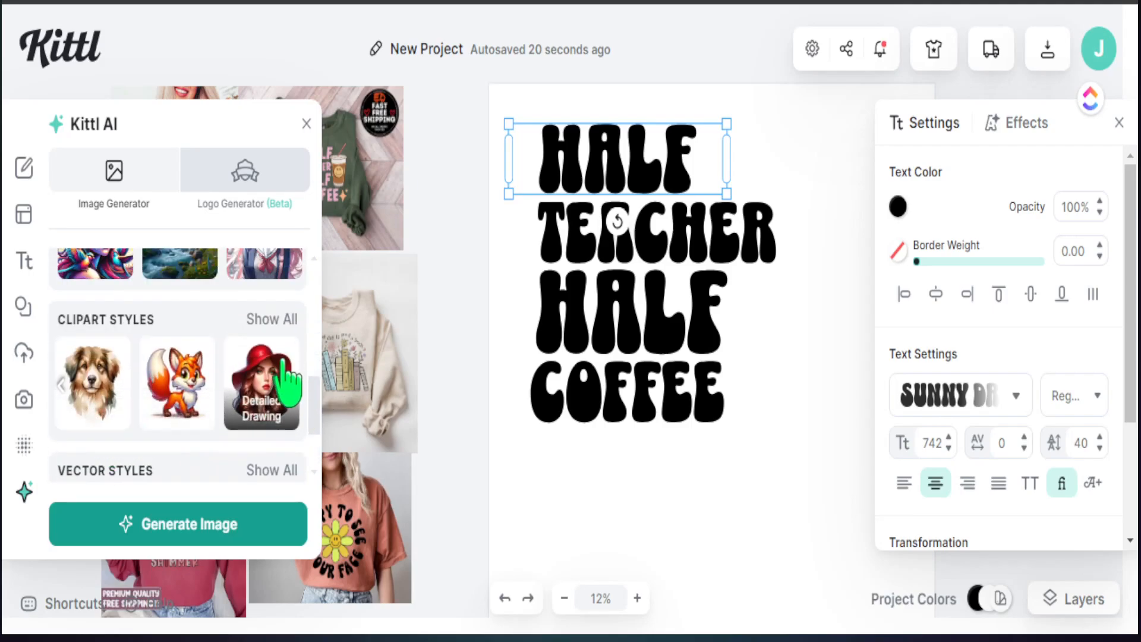
Step: Choose the Kawaii Icon clipart style and generate the coffee-cup image
{"action": "left_click", "coordinate": [268, 322]}
{"action": "scroll", "coordinate": [472, 451], "scroll_direction": "down", "scroll_amount": 1}
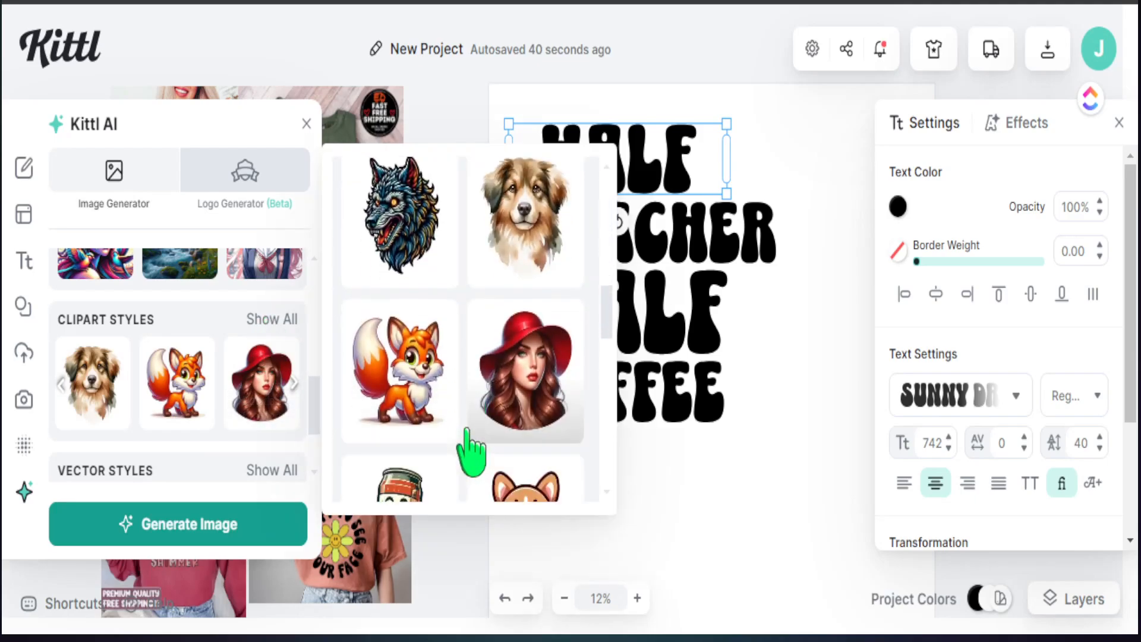
{"action": "scroll", "coordinate": [476, 455], "scroll_direction": "down", "scroll_amount": 3}
{"action": "scroll", "coordinate": [502, 458], "scroll_direction": "up", "scroll_amount": 2}
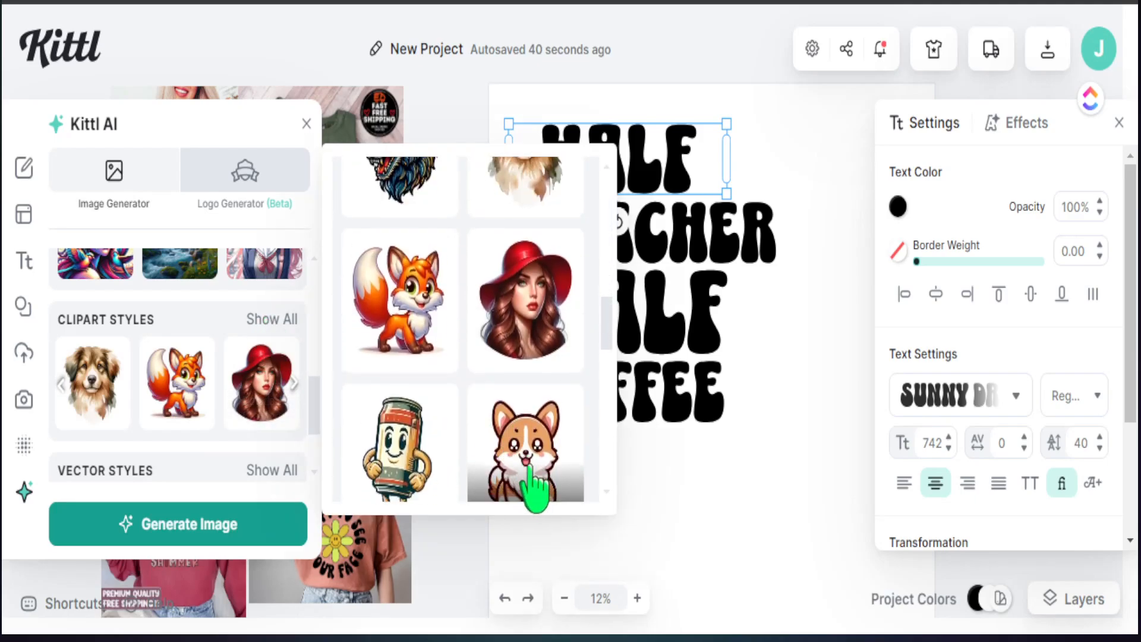
{"action": "scroll", "coordinate": [535, 493], "scroll_direction": "down", "scroll_amount": 2}
{"action": "left_click", "coordinate": [539, 286]}
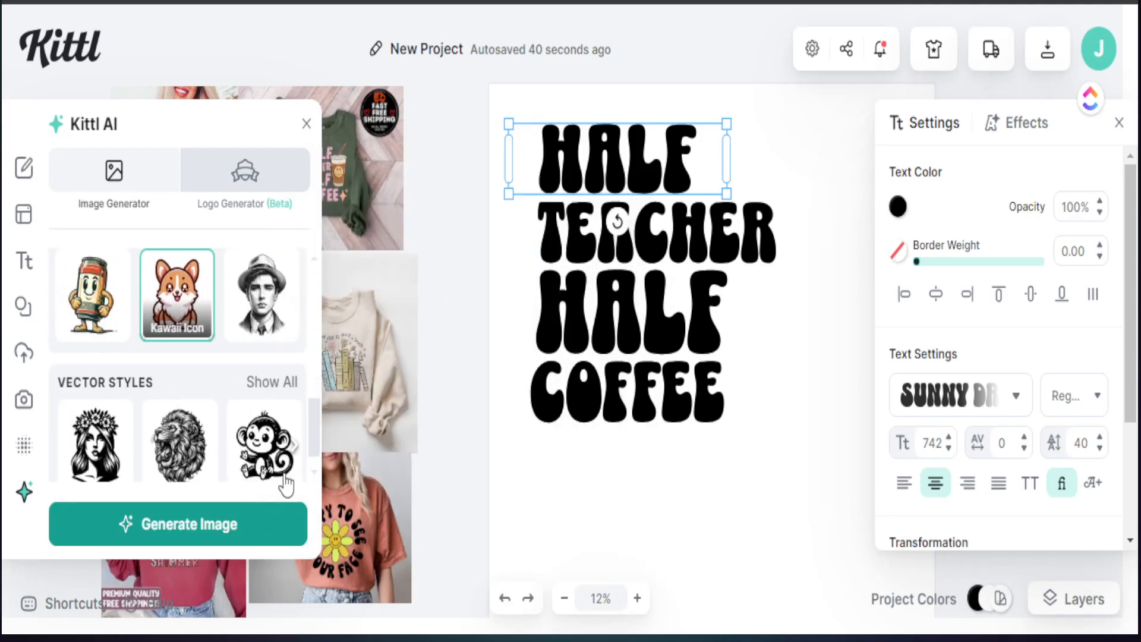
{"action": "left_click", "coordinate": [207, 534]}
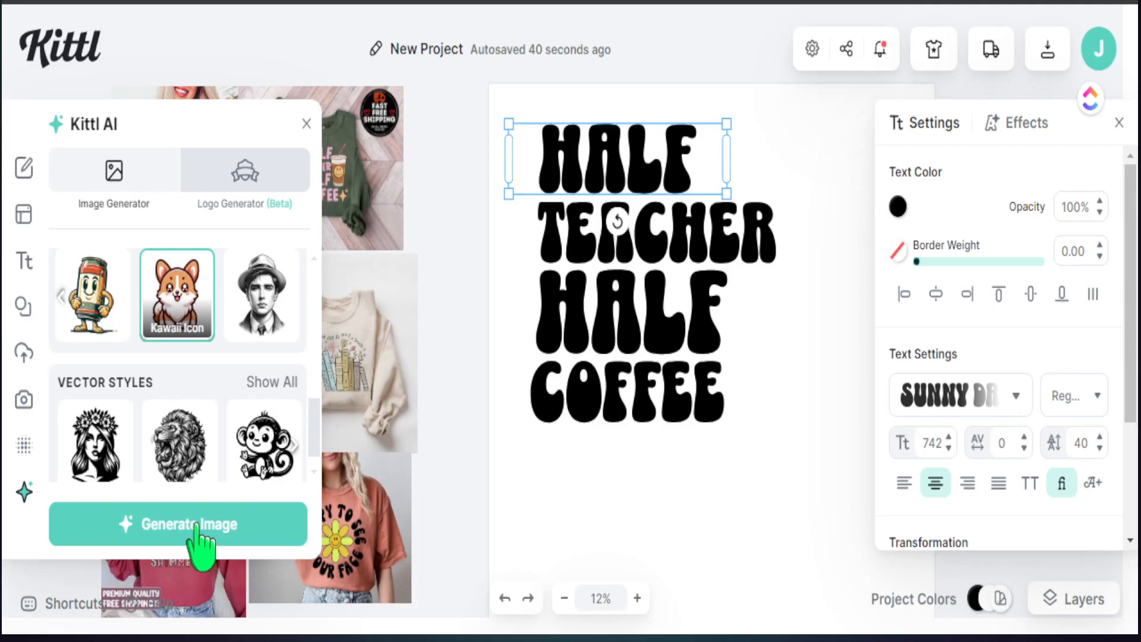
{"action": "left_click", "coordinate": [199, 524]}
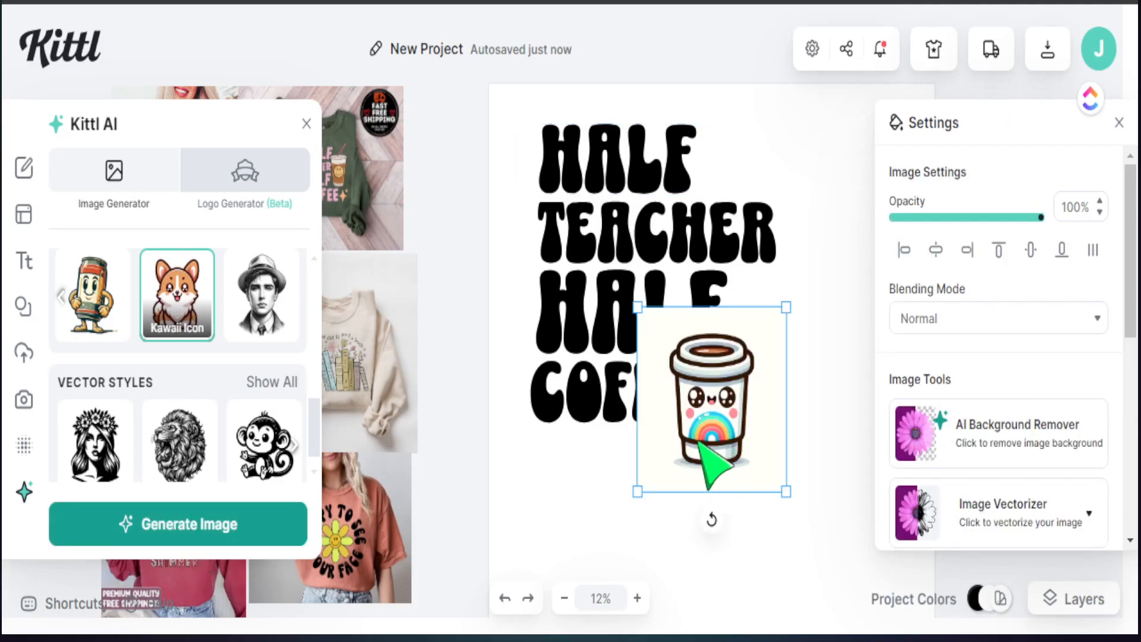
Step: Place the kawaii cup beside HALF and COFFEE, remove its background, and enlarge it
{"action": "left_click_drag", "start_coordinate": [714, 425], "coordinate": [697, 434]}
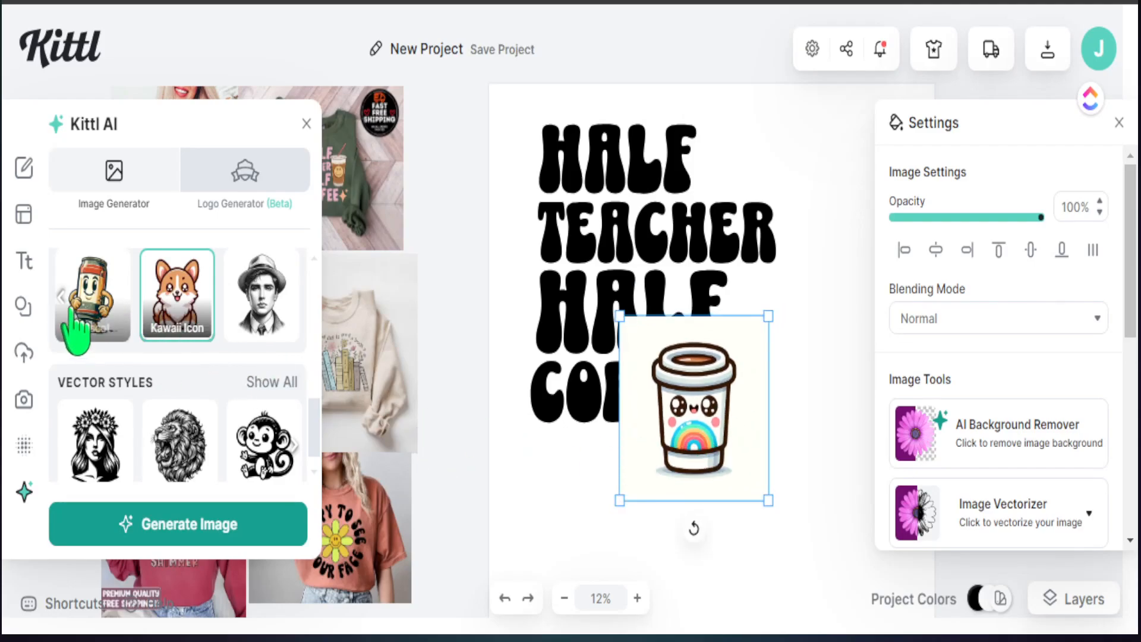
{"action": "left_click_drag", "start_coordinate": [649, 417], "coordinate": [738, 464]}
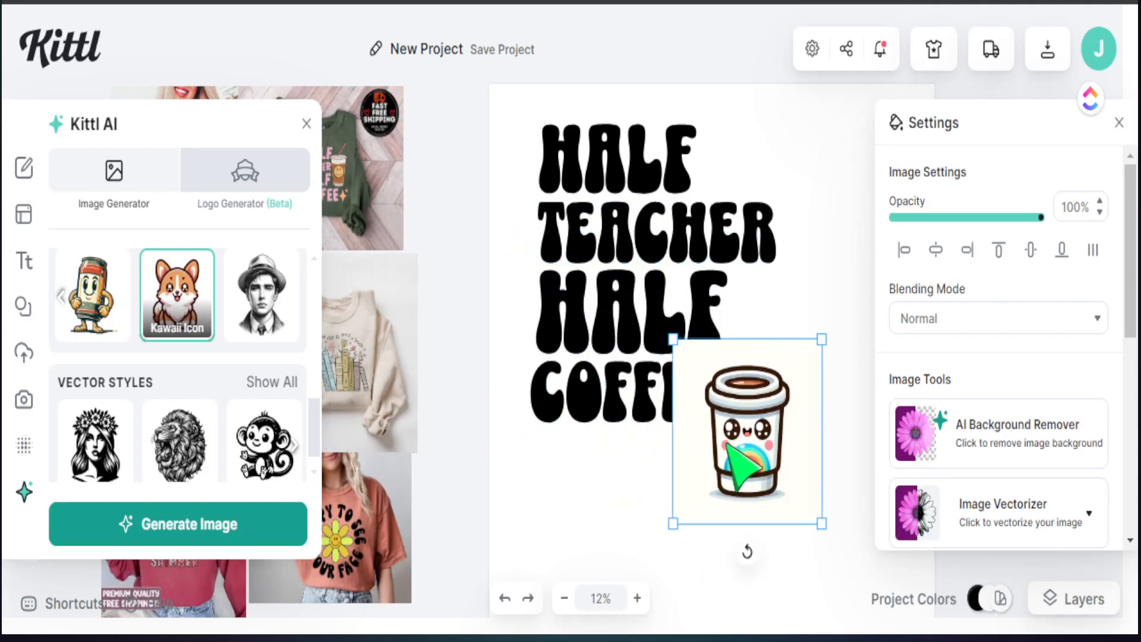
{"action": "left_click", "coordinate": [966, 440]}
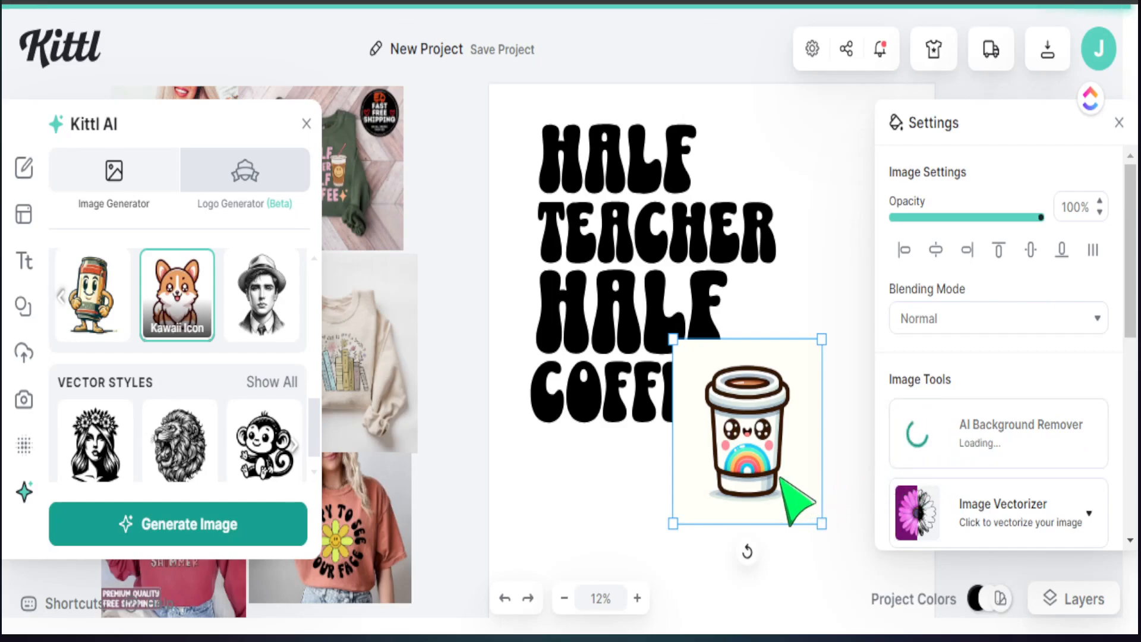
{"action": "left_click_drag", "start_coordinate": [775, 476], "coordinate": [770, 362]}
{"action": "left_click_drag", "start_coordinate": [833, 432], "coordinate": [865, 501]}
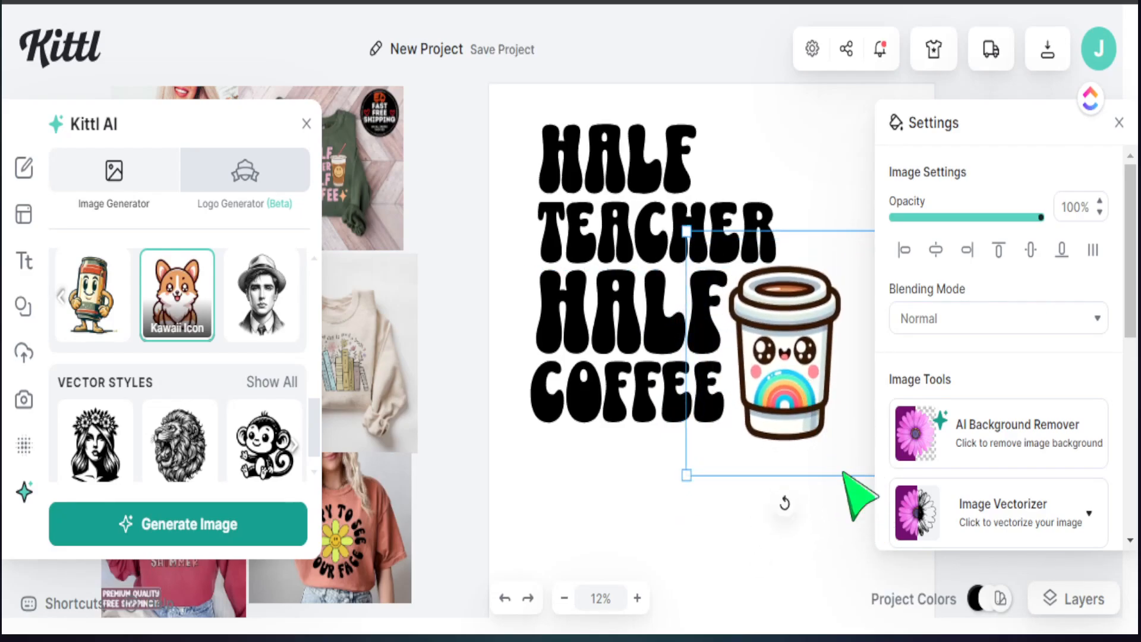
{"action": "left_click", "coordinate": [850, 526]}
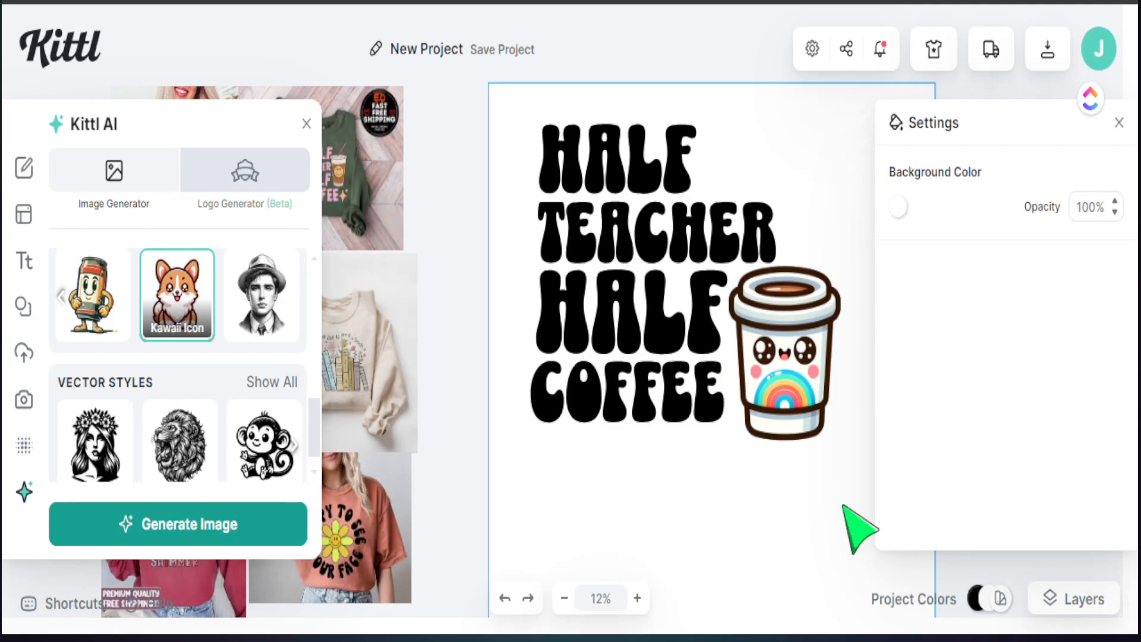
{"action": "left_click", "coordinate": [795, 401]}
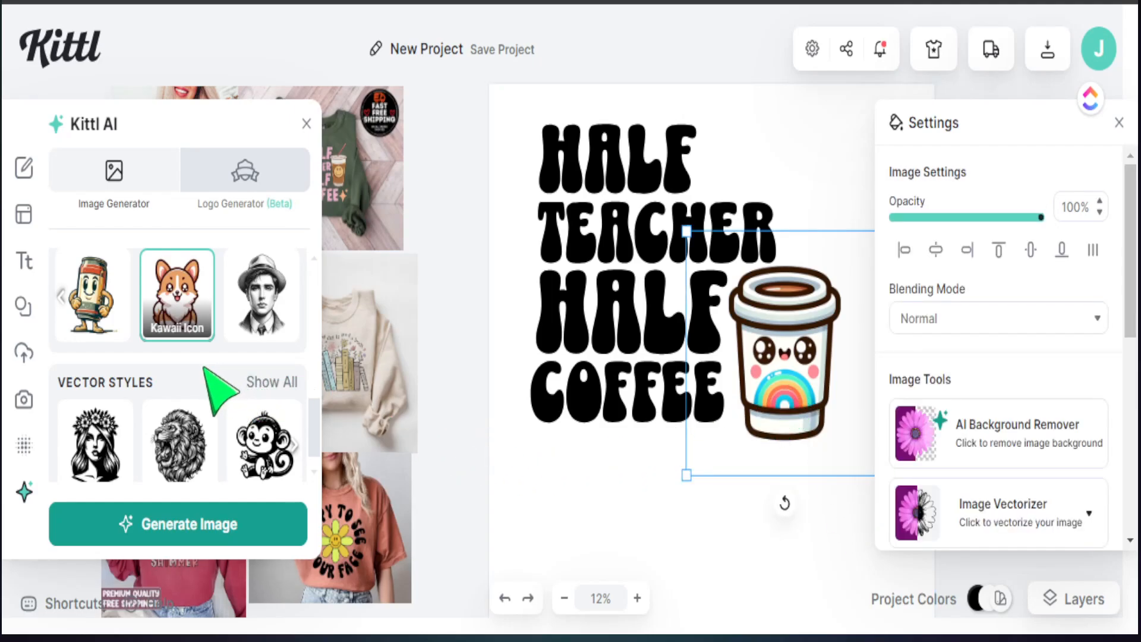
Step: Switch the clipart style to Cartoon and generate another coffee-cup image
{"action": "left_click", "coordinate": [60, 296]}
{"action": "left_click", "coordinate": [61, 296]}
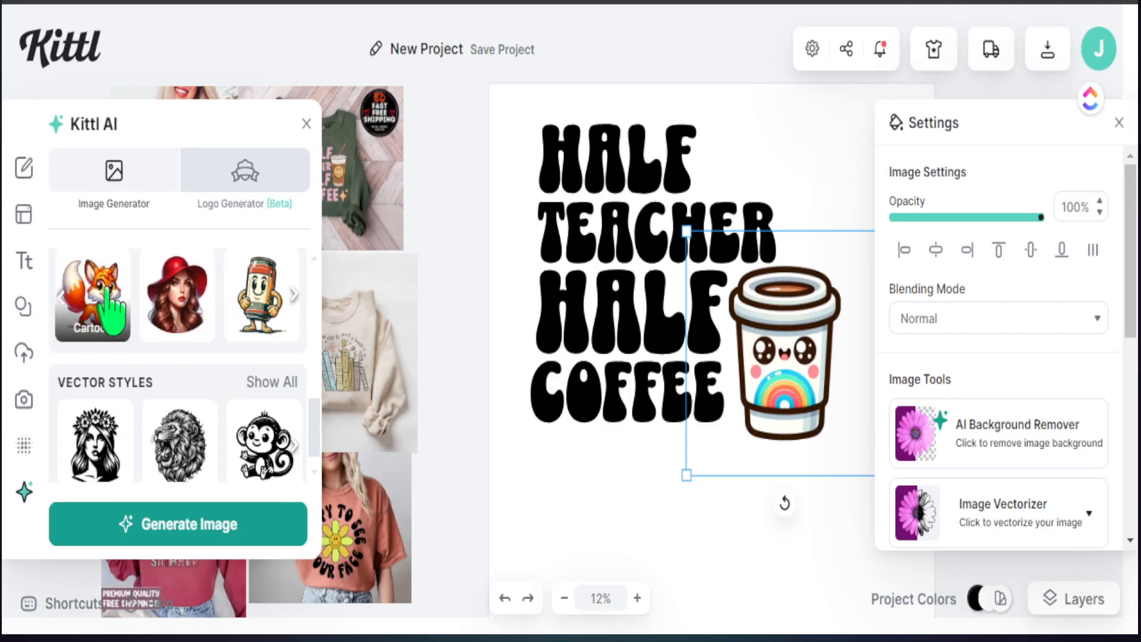
{"action": "left_click", "coordinate": [109, 312]}
{"action": "left_click", "coordinate": [199, 525]}
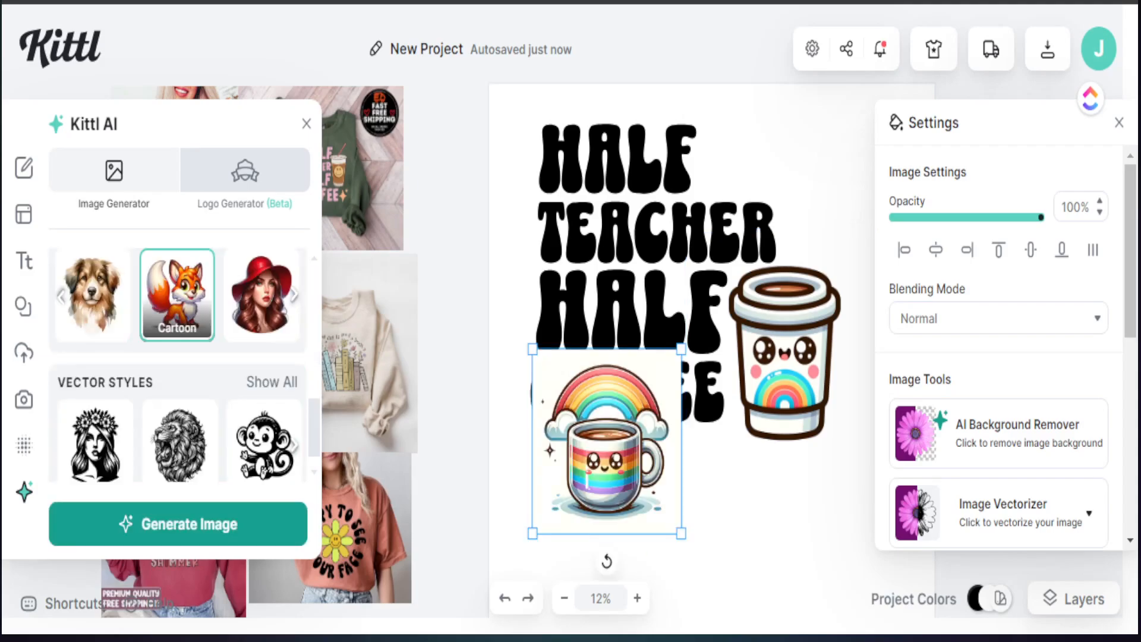
Step: Shift the generated rainbow mug image lower and to the left on the canvas
{"action": "left_click_drag", "start_coordinate": [621, 454], "coordinate": [586, 474]}
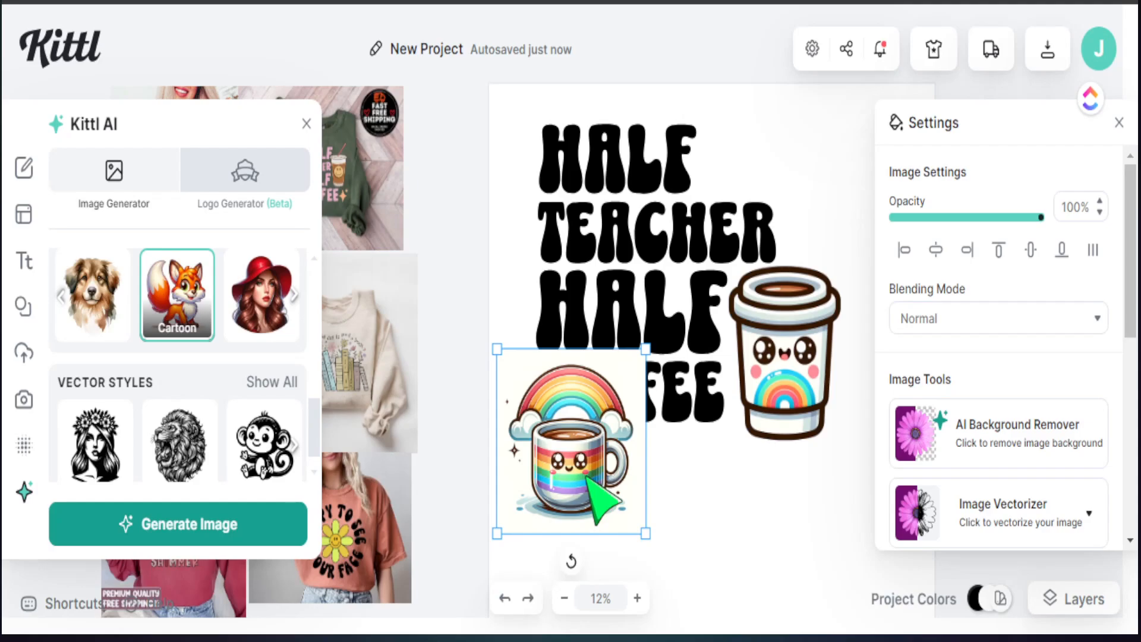
{"action": "left_click_drag", "start_coordinate": [588, 477], "coordinate": [569, 513]}
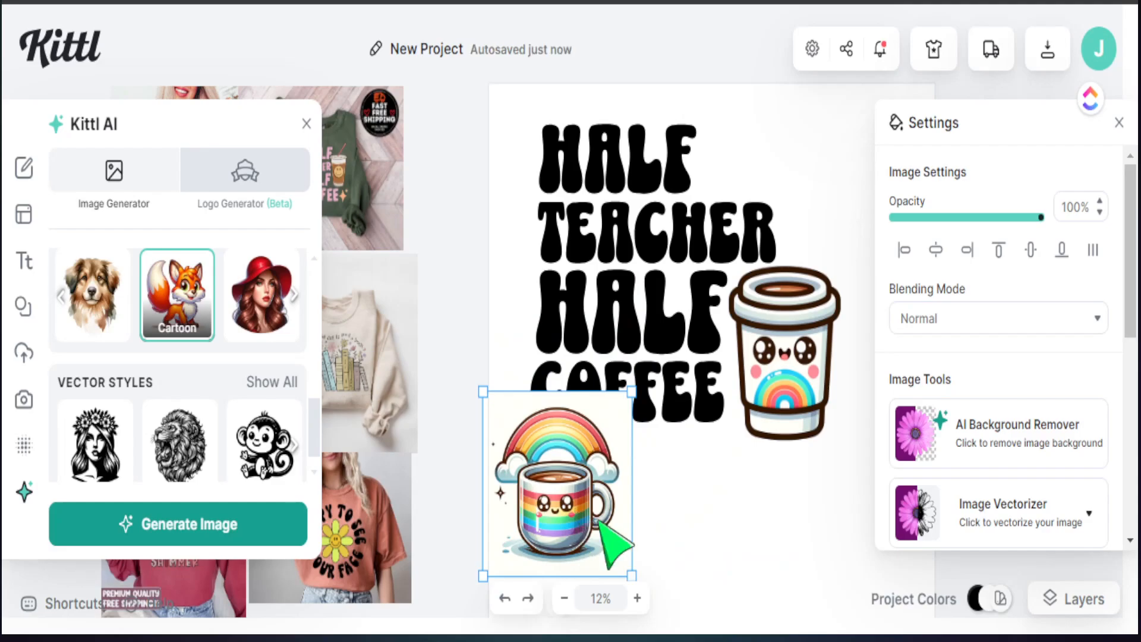
{"action": "left_click", "coordinate": [793, 361]}
{"action": "left_click", "coordinate": [573, 482]}
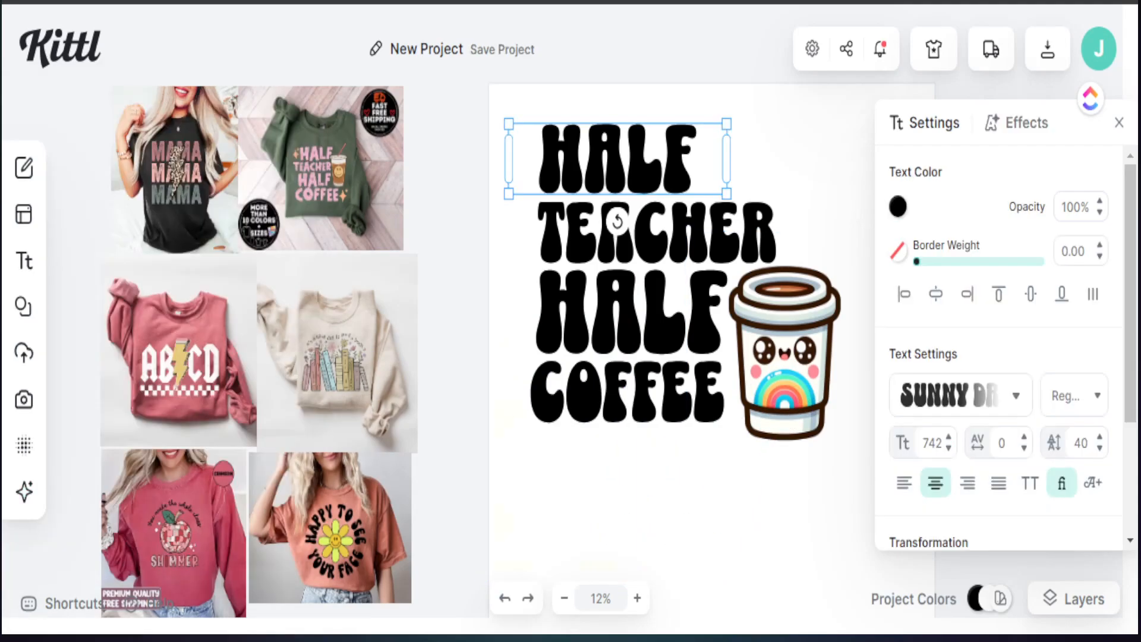
{"action": "left_click", "coordinate": [580, 497]}
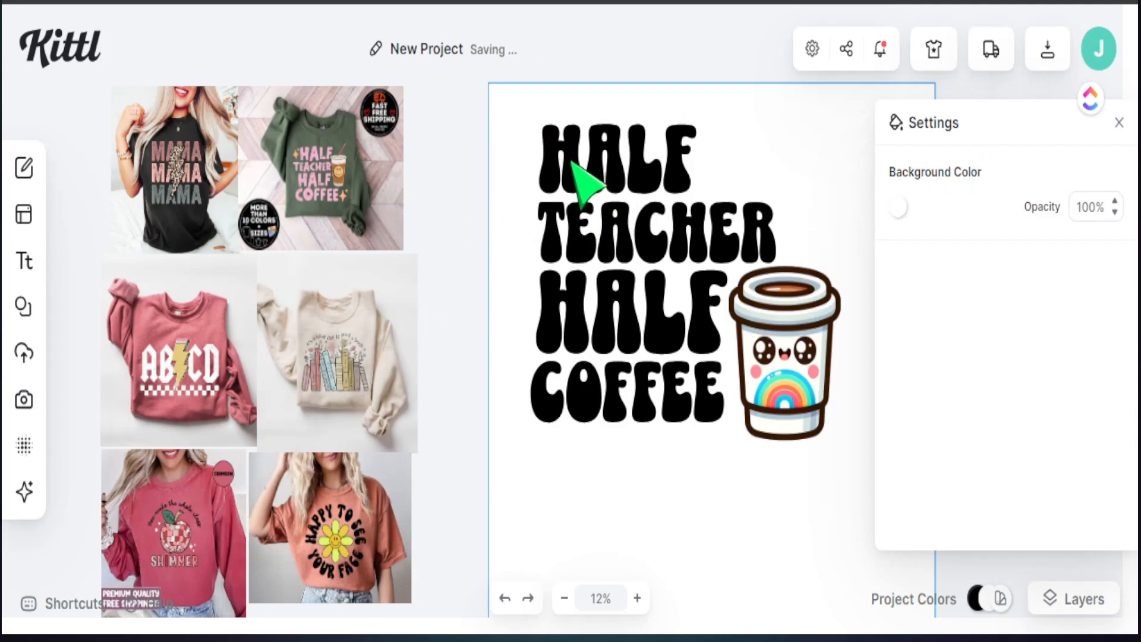
Step: Enlarge the green sweatshirt reference photo and move it over the collage for colour sampling
{"action": "left_click", "coordinate": [585, 181]}
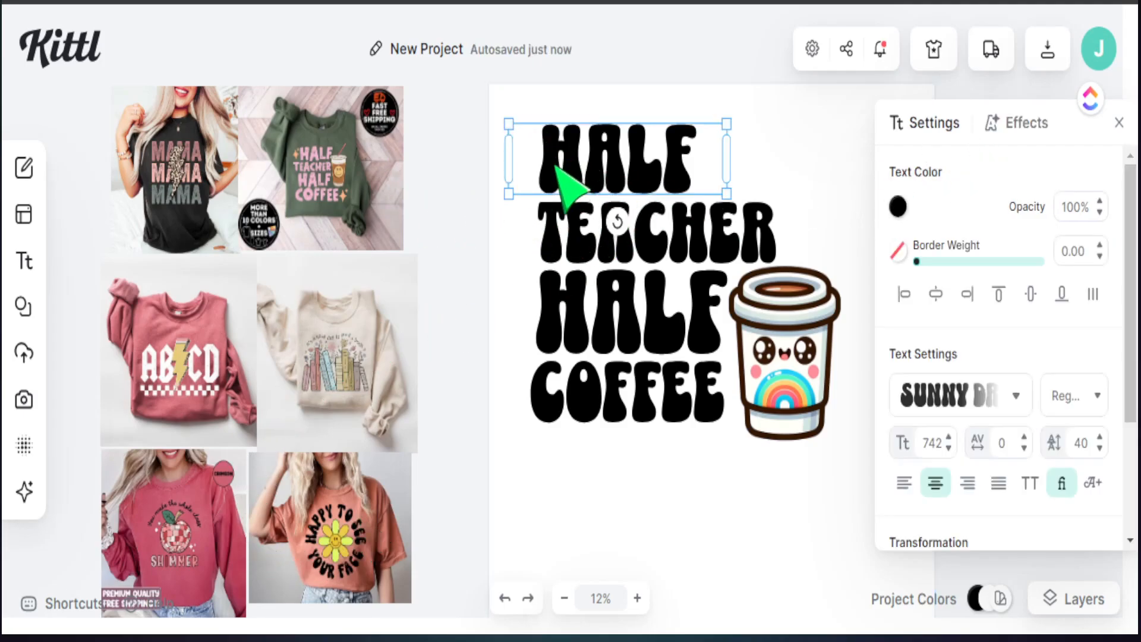
{"action": "left_click", "coordinate": [897, 207]}
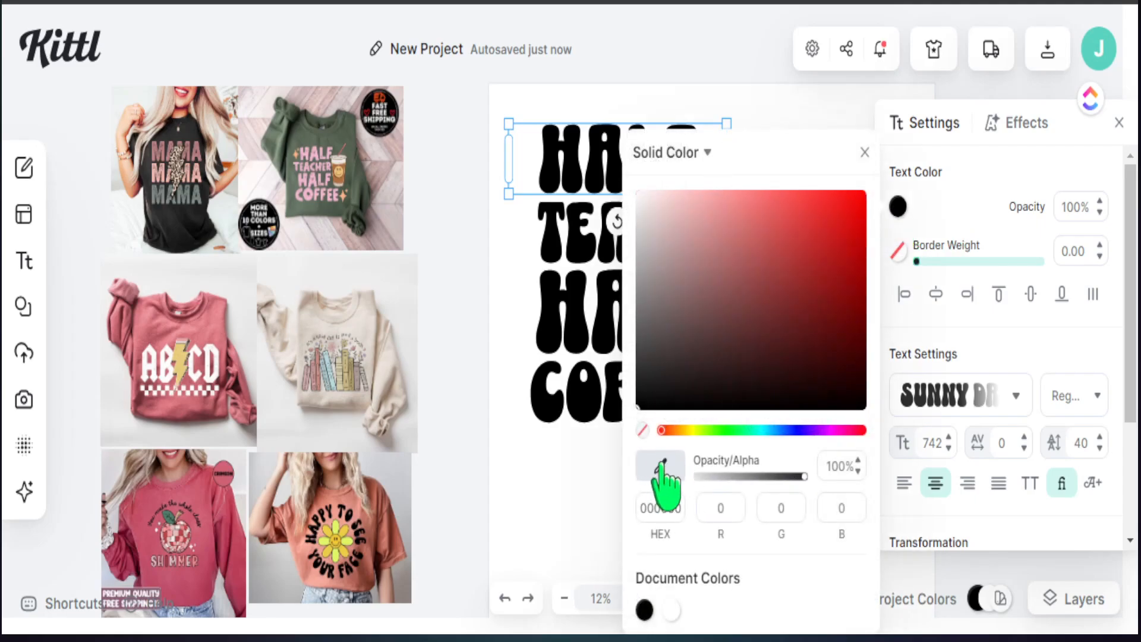
{"action": "left_click", "coordinate": [300, 172]}
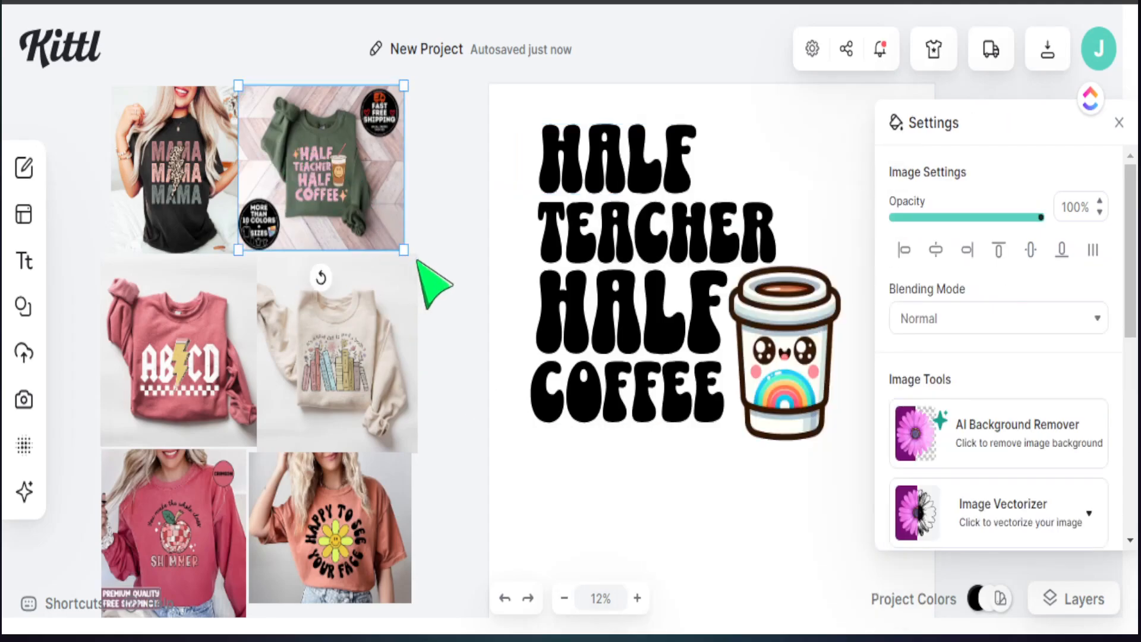
{"action": "left_click_drag", "start_coordinate": [405, 254], "coordinate": [599, 524]}
{"action": "left_click_drag", "start_coordinate": [377, 201], "coordinate": [208, 102]}
Step: Eyedrop the sweatshirt photo's pink lettering as the first HALF line's text colour
{"action": "left_click", "coordinate": [632, 176]}
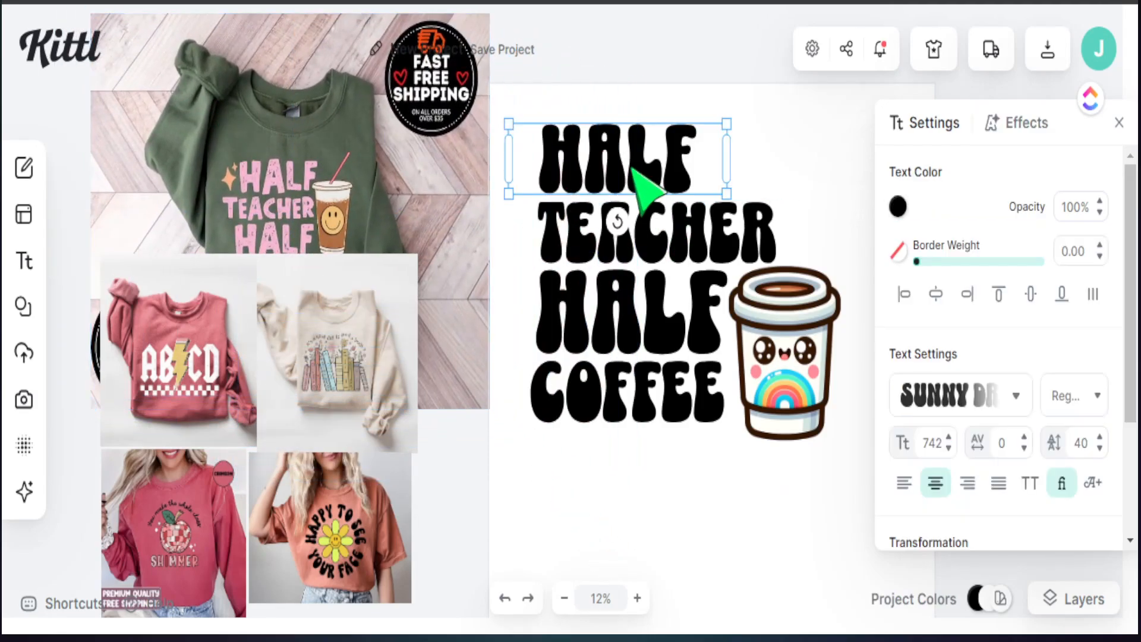
{"action": "left_click", "coordinate": [897, 206]}
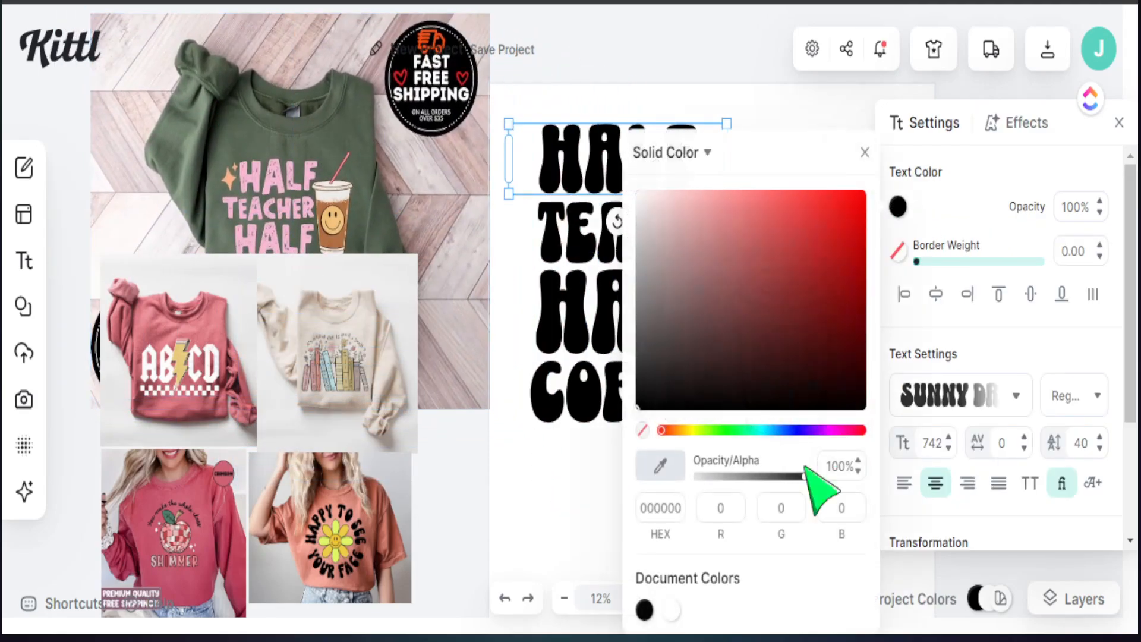
{"action": "left_click", "coordinate": [669, 470]}
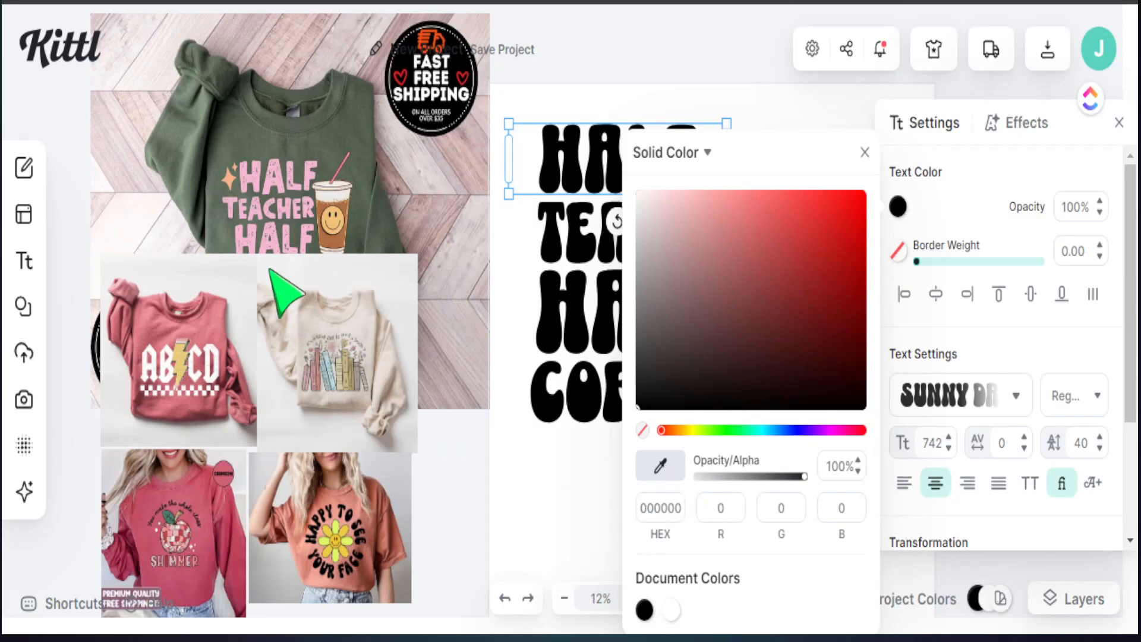
{"action": "left_click", "coordinate": [251, 178]}
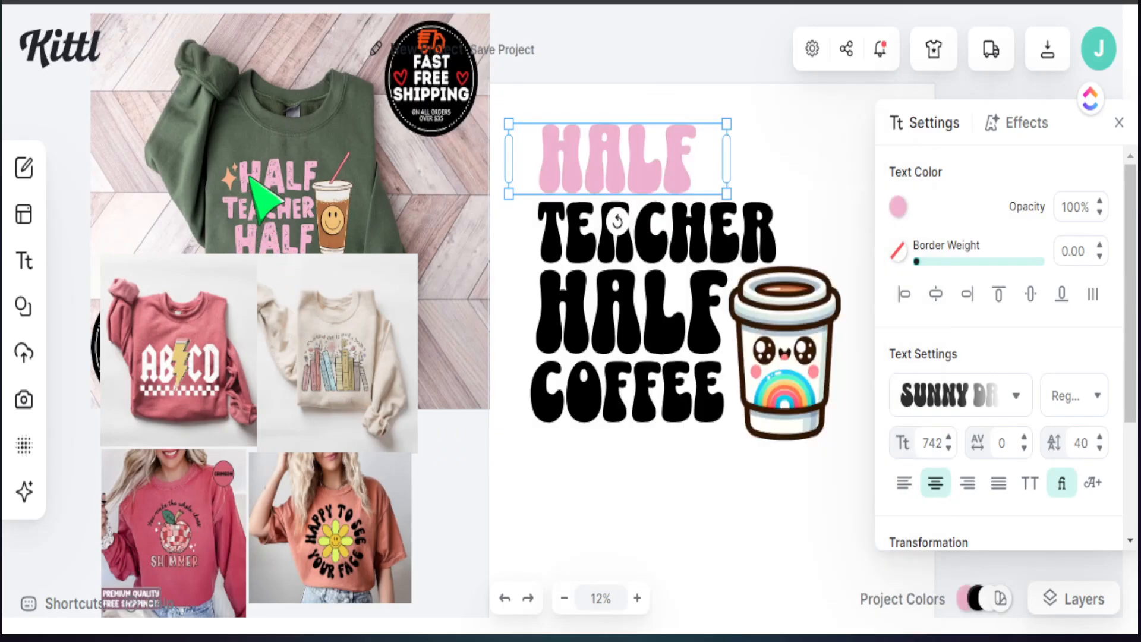
{"action": "left_click", "coordinate": [899, 208]}
{"action": "left_click", "coordinate": [660, 466]}
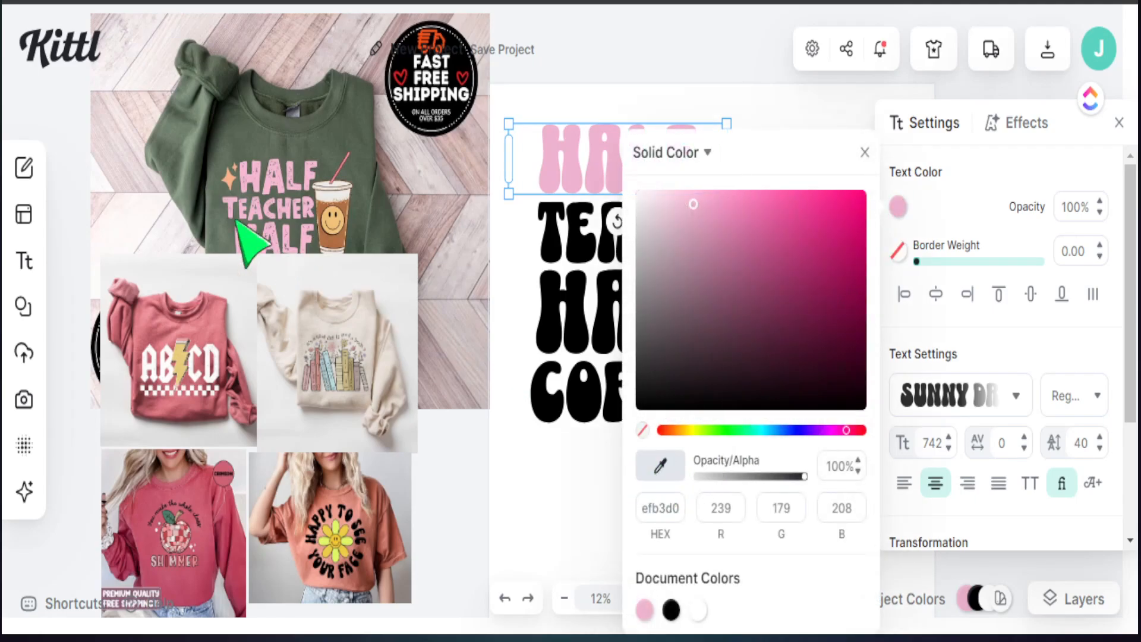
{"action": "left_click", "coordinate": [334, 225]}
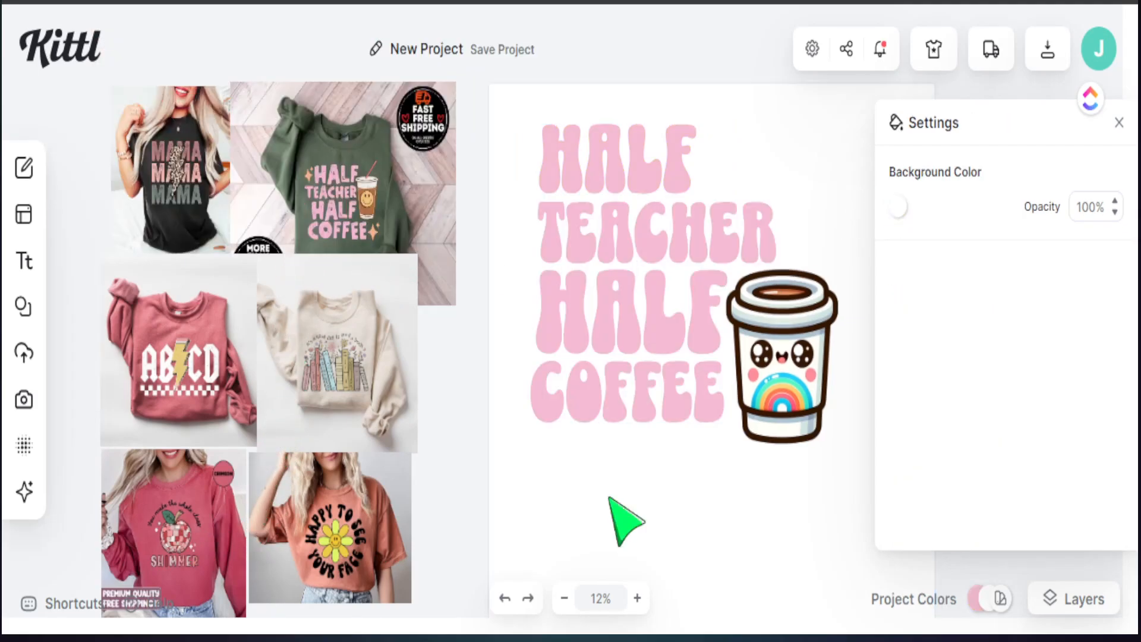
Step: Give the text lines a border weight of 50 with a black outline colour
{"action": "left_click", "coordinate": [577, 180]}
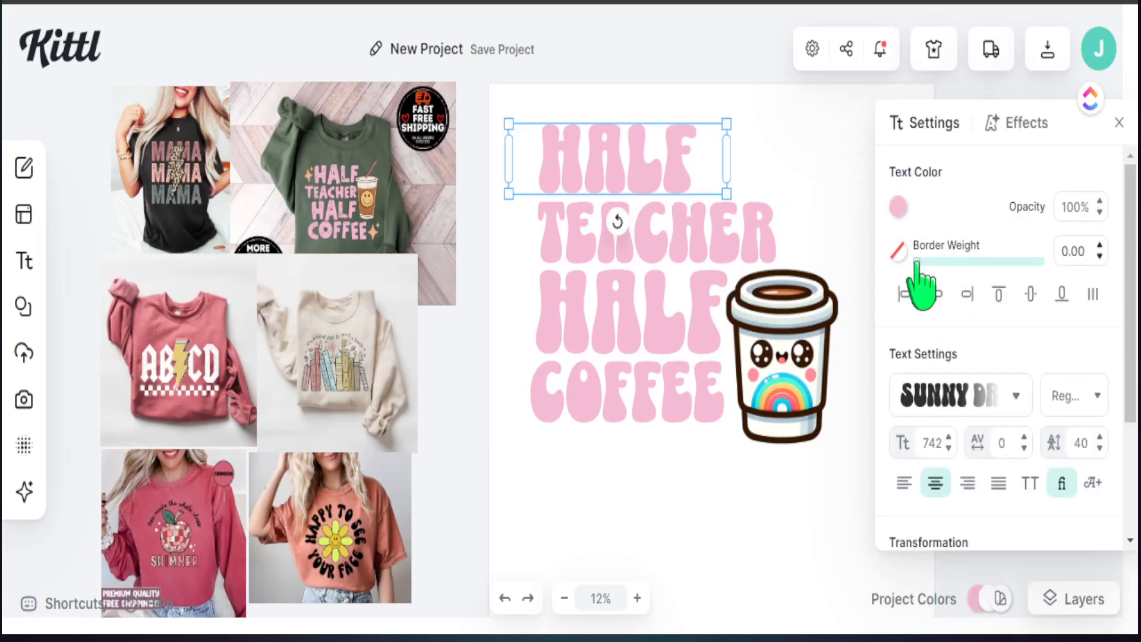
{"action": "left_click_drag", "start_coordinate": [937, 260], "coordinate": [962, 260]}
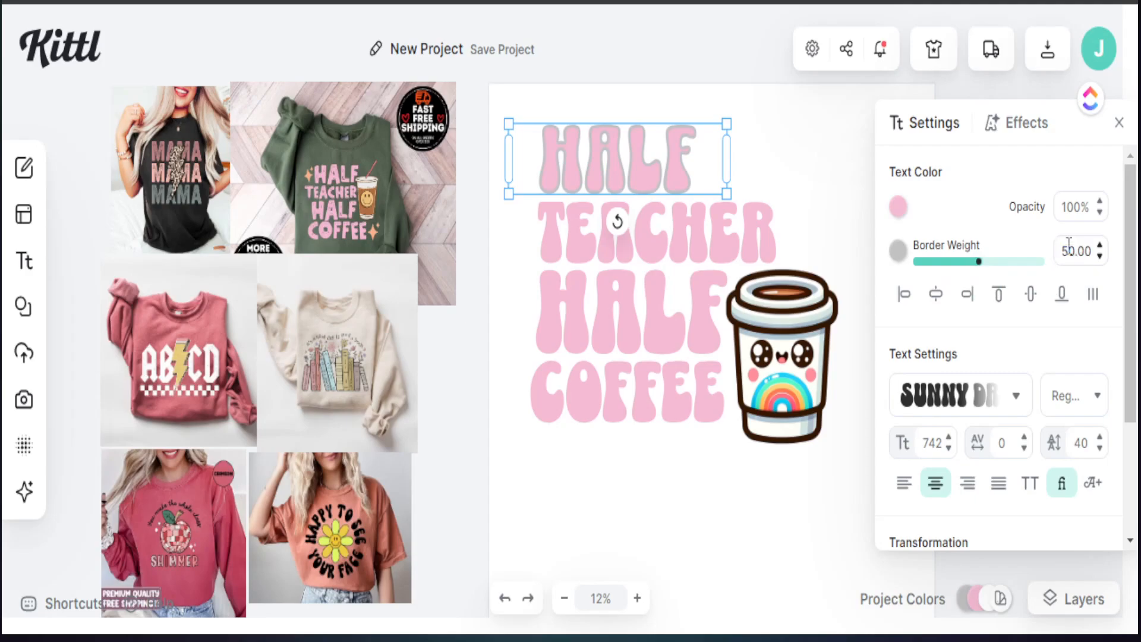
{"action": "left_click", "coordinate": [728, 248]}
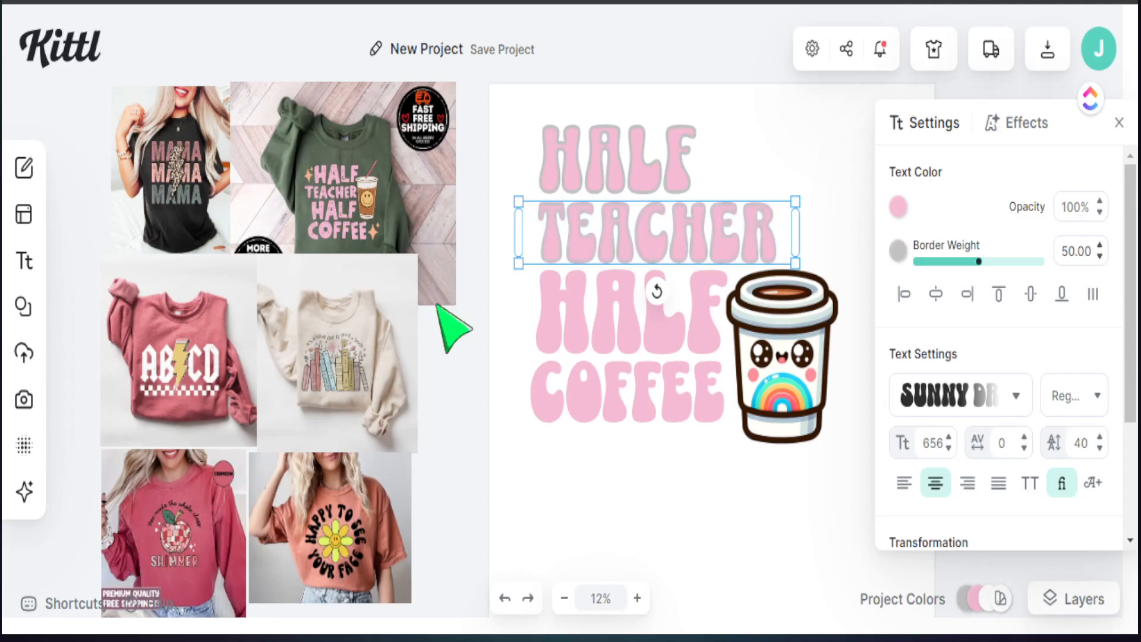
{"action": "left_click", "coordinate": [632, 337]}
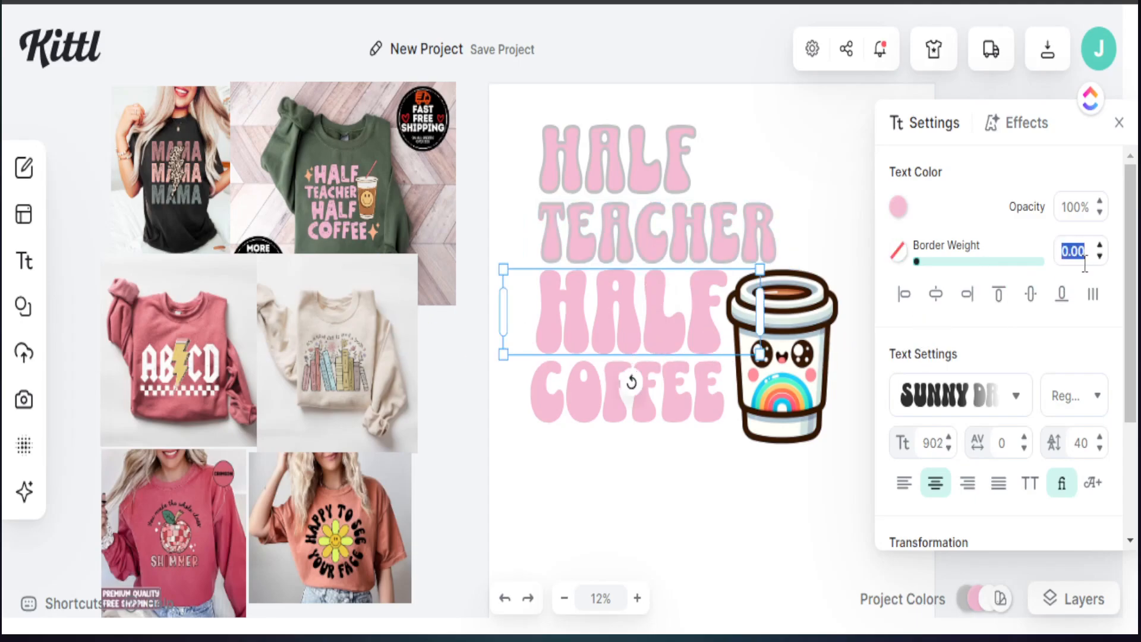
{"action": "left_click", "coordinate": [717, 404]}
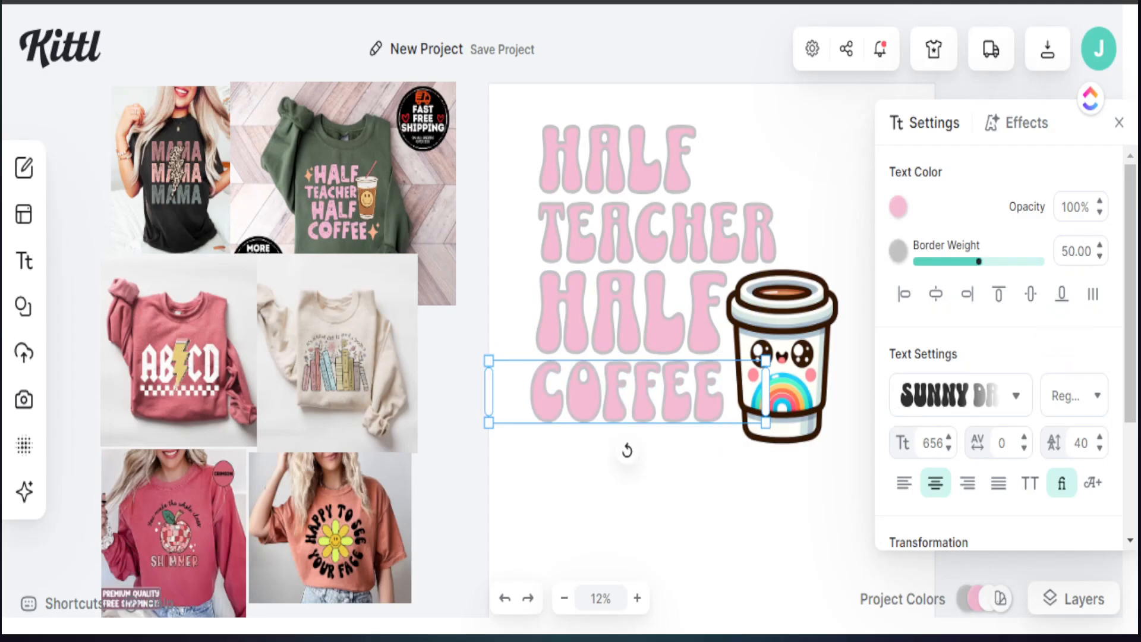
{"action": "left_click", "coordinate": [898, 251]}
{"action": "left_click_drag", "start_coordinate": [692, 268], "coordinate": [666, 367]}
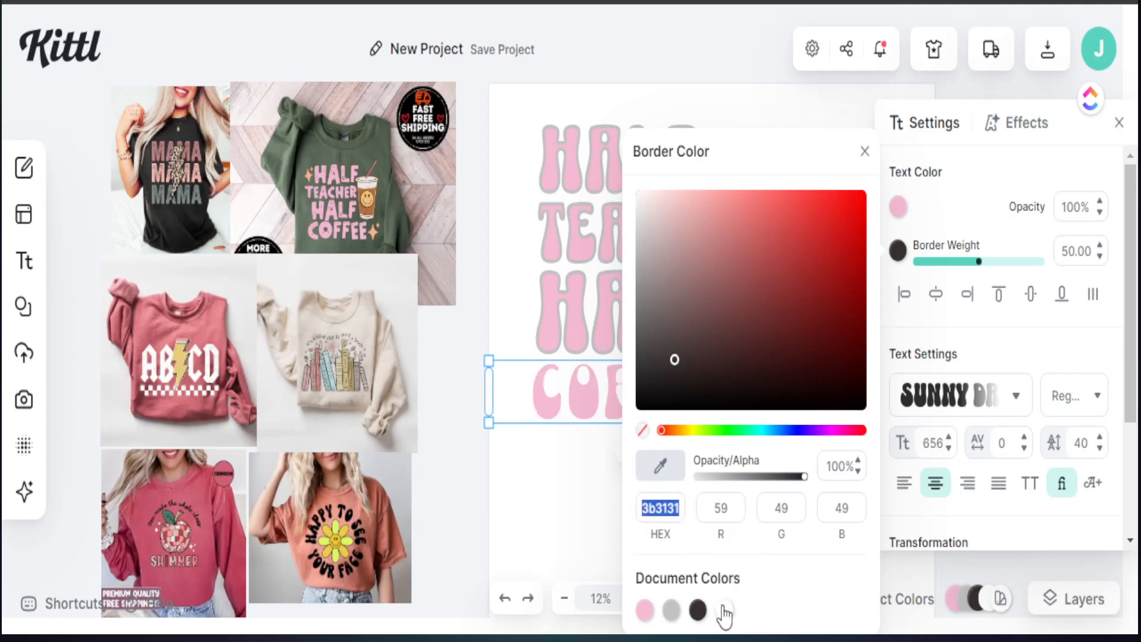
{"action": "left_click", "coordinate": [548, 536]}
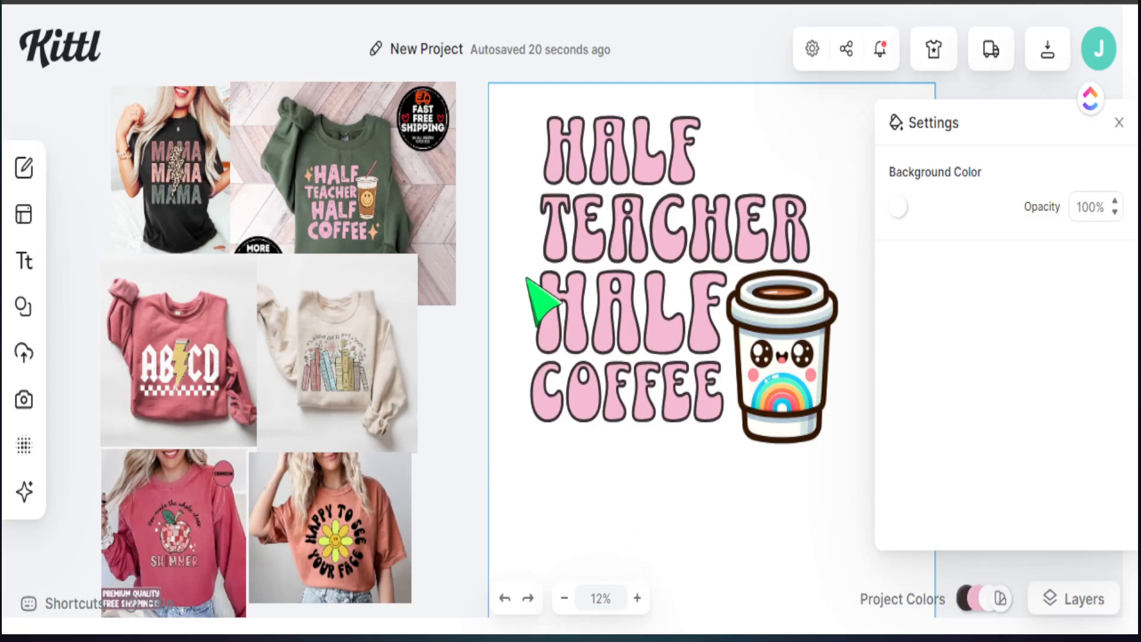
{"action": "mouse_move", "coordinate": [27, 499]}
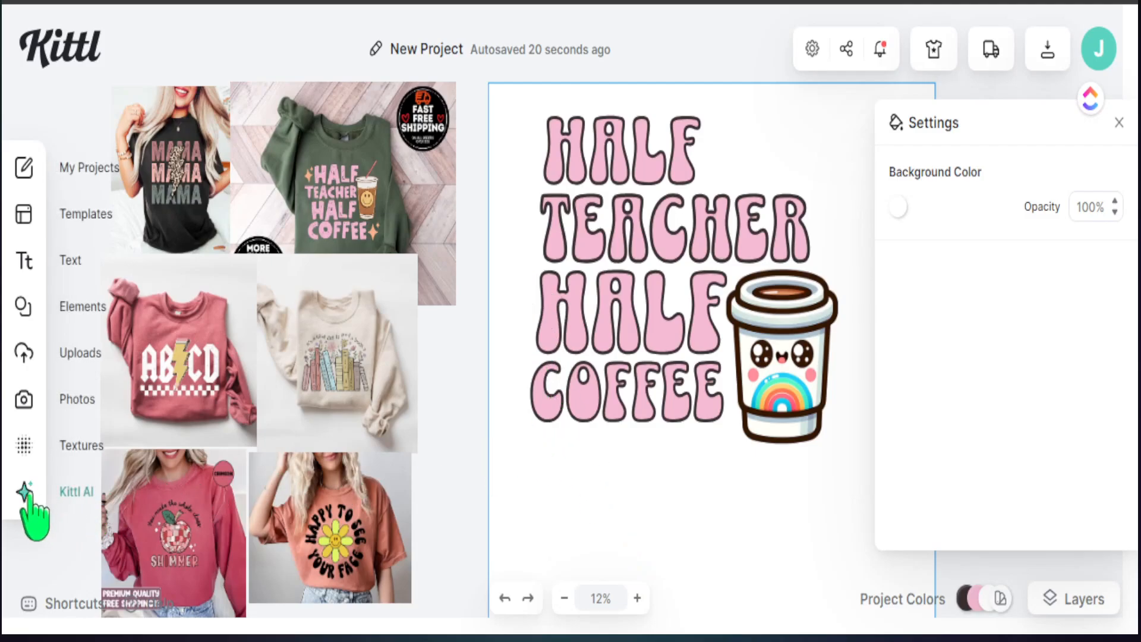
Step: Search Elements for 'retro stars' and place the pink sparkle below COFFEE
{"action": "left_click", "coordinate": [20, 304]}
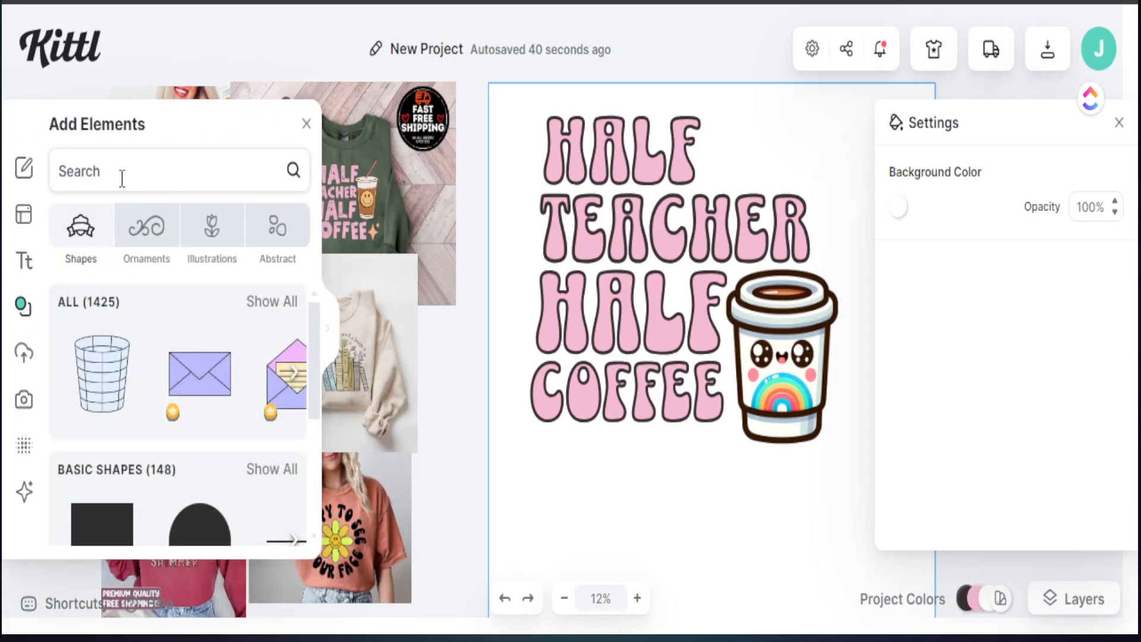
{"action": "type", "text": "retro stars"}
{"action": "key", "text": "Return"}
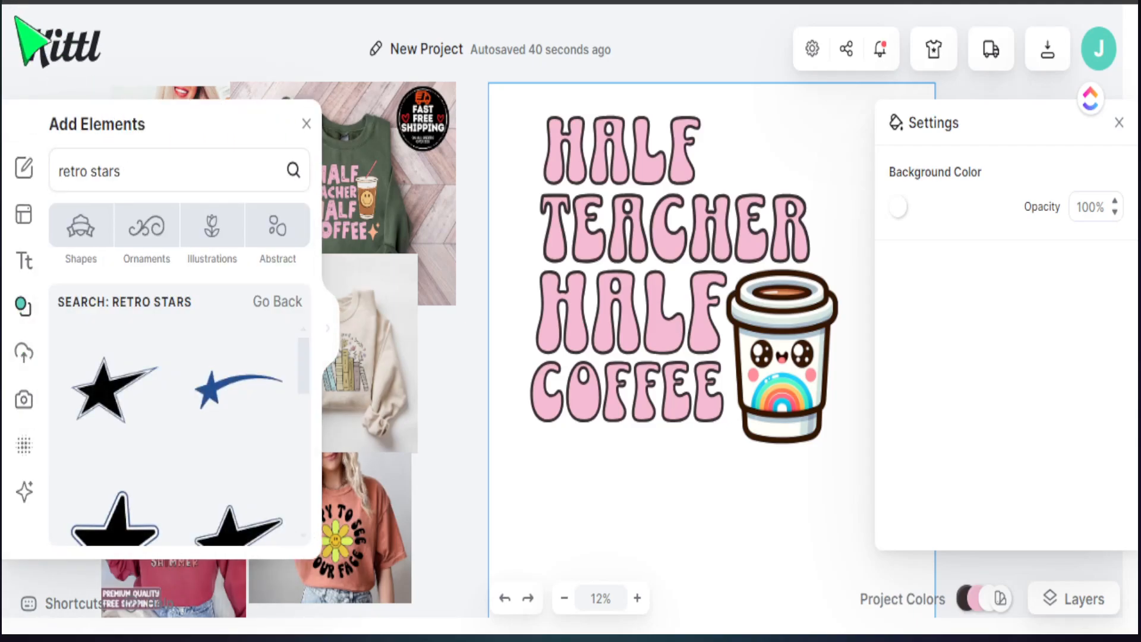
{"action": "scroll", "coordinate": [216, 398], "scroll_direction": "down", "scroll_amount": 6}
{"action": "scroll", "coordinate": [213, 407], "scroll_direction": "down", "scroll_amount": 6}
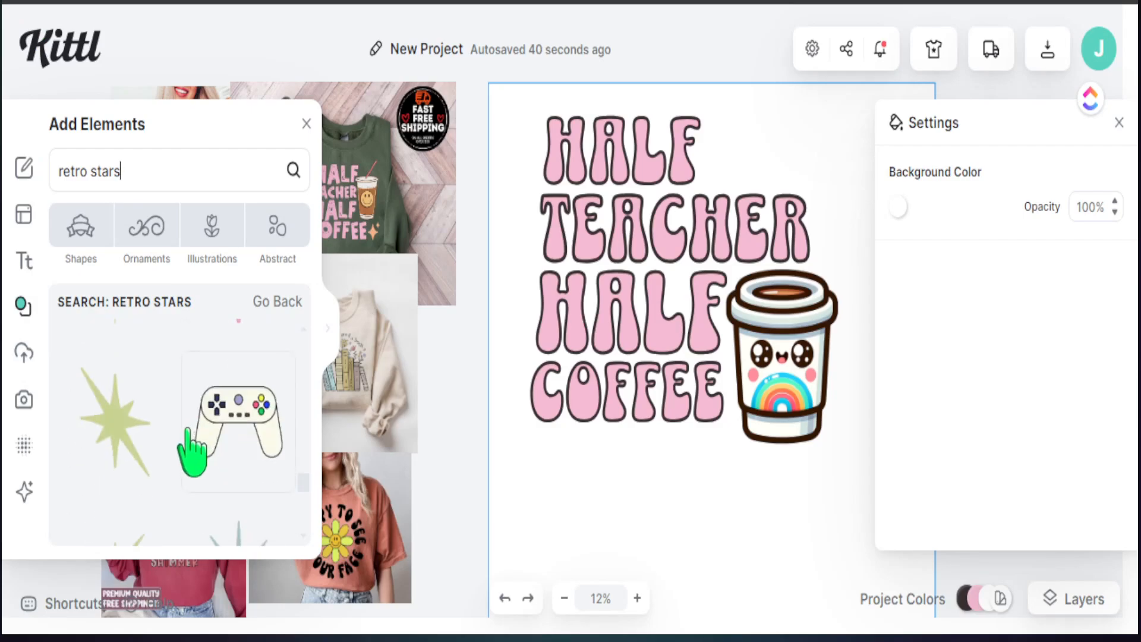
{"action": "scroll", "coordinate": [191, 452], "scroll_direction": "up", "scroll_amount": 2}
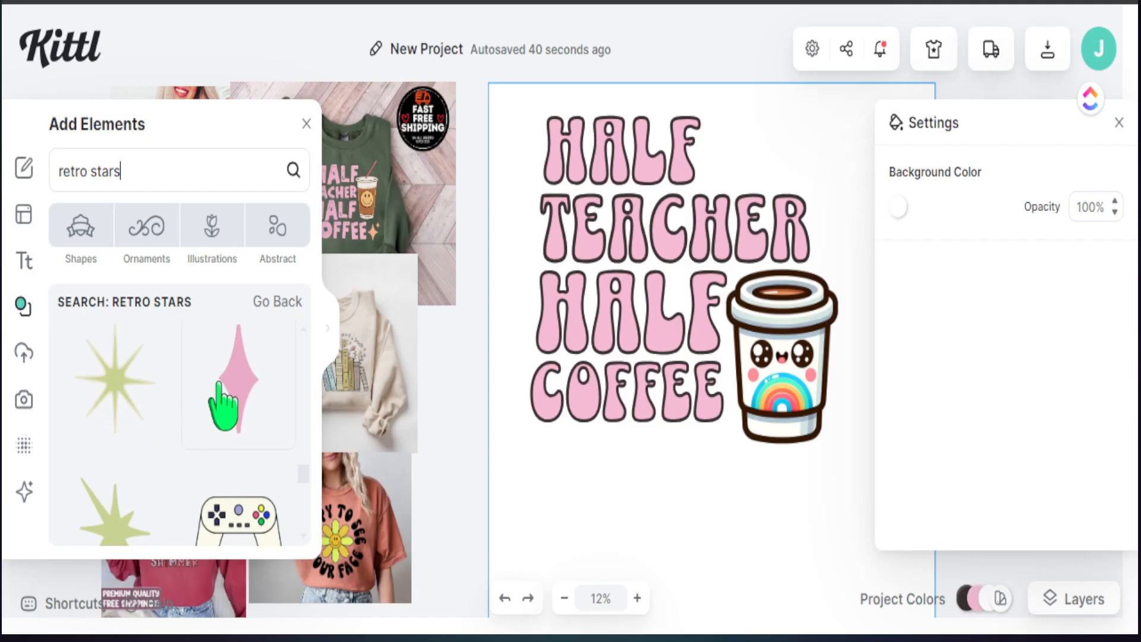
{"action": "left_click", "coordinate": [235, 393]}
{"action": "left_click_drag", "start_coordinate": [552, 315], "coordinate": [615, 476]}
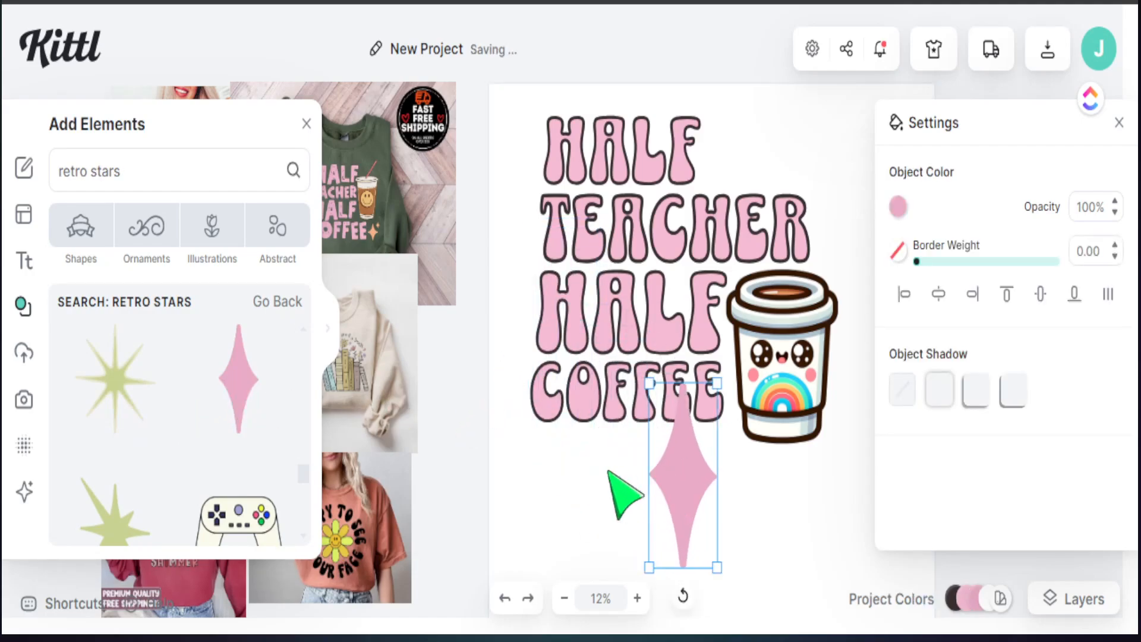
{"action": "left_click", "coordinate": [604, 484]}
{"action": "left_click", "coordinate": [306, 123]}
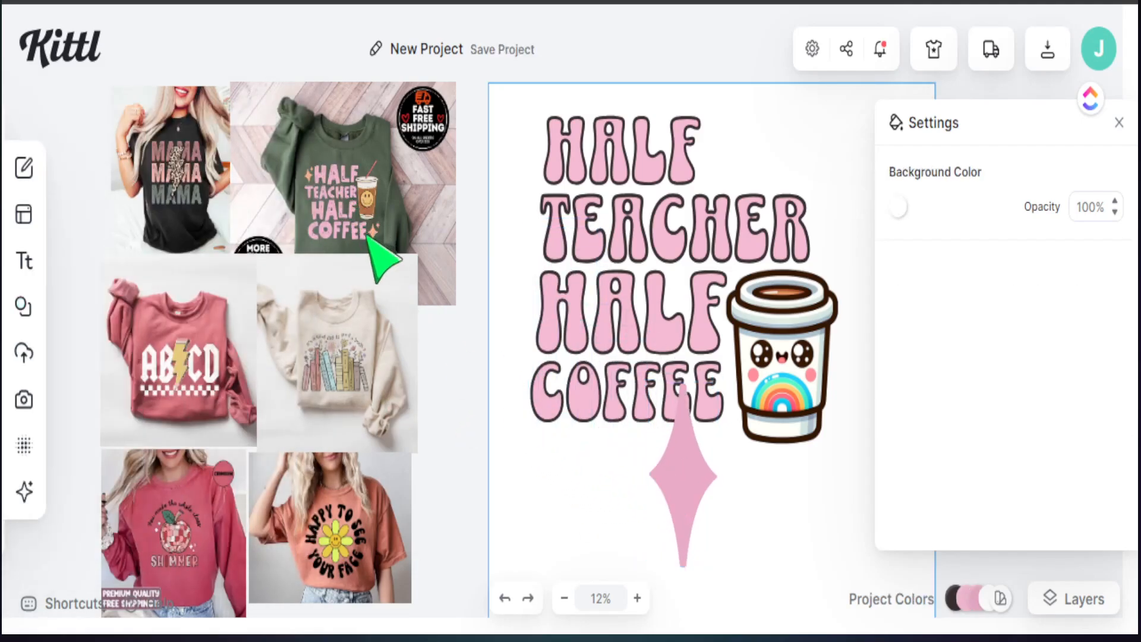
Step: Enlarge the sweatshirt reference photo and sample its colour for the sparkle's fill
{"action": "left_click", "coordinate": [677, 519]}
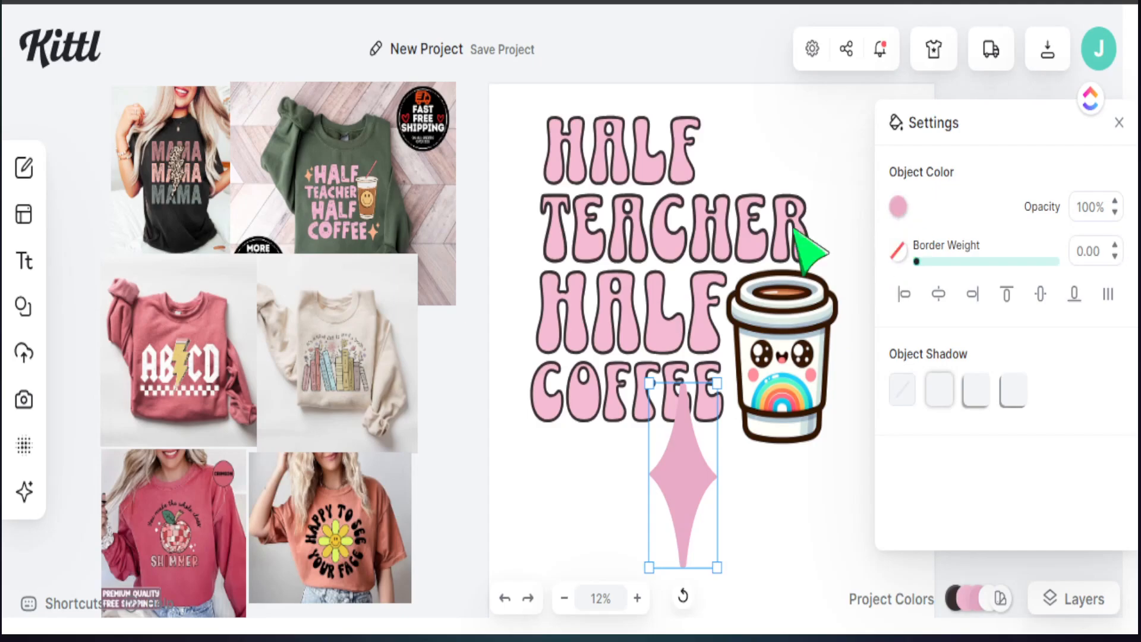
{"action": "left_click", "coordinate": [387, 216]}
{"action": "left_click_drag", "start_coordinate": [229, 82], "coordinate": [56, 5]}
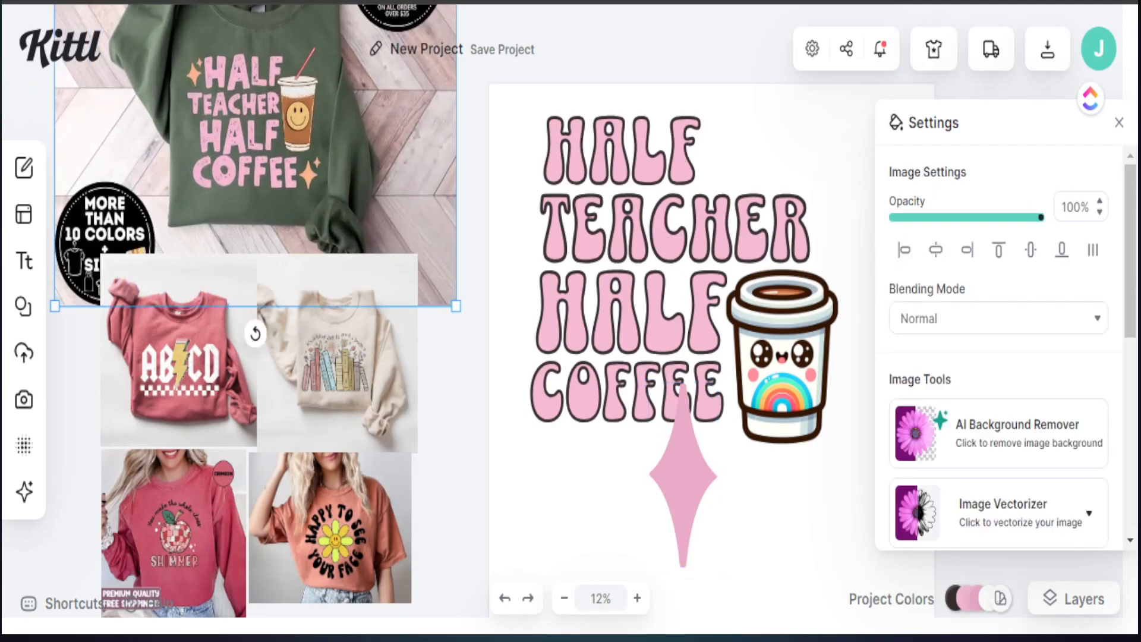
{"action": "left_click_drag", "start_coordinate": [191, 152], "coordinate": [205, 177]}
{"action": "left_click", "coordinate": [701, 481]}
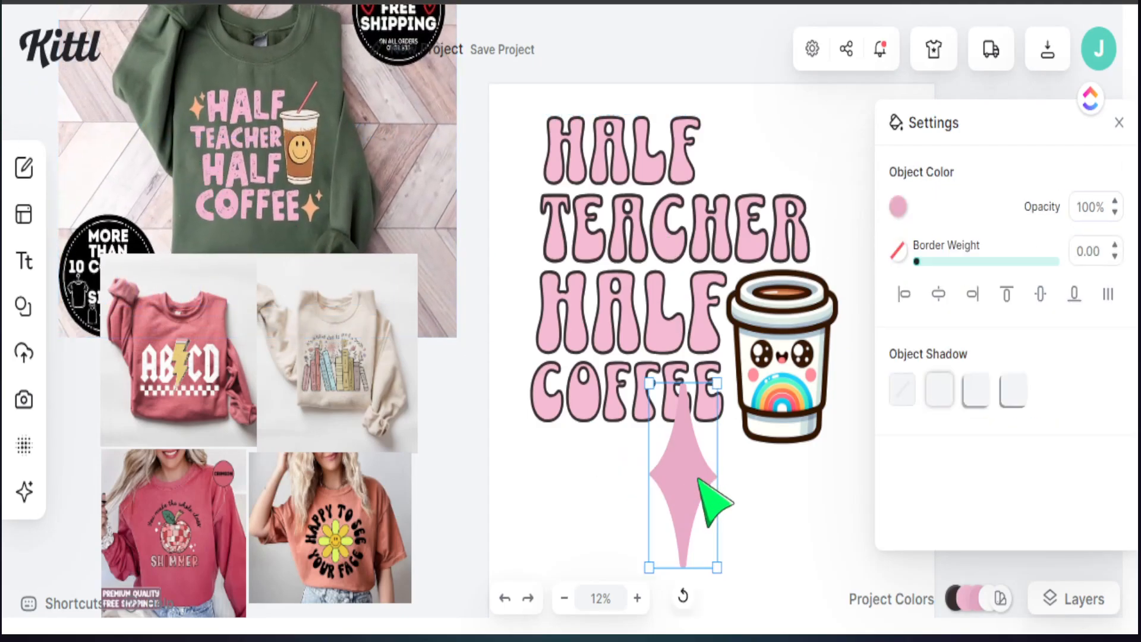
{"action": "left_click", "coordinate": [898, 208]}
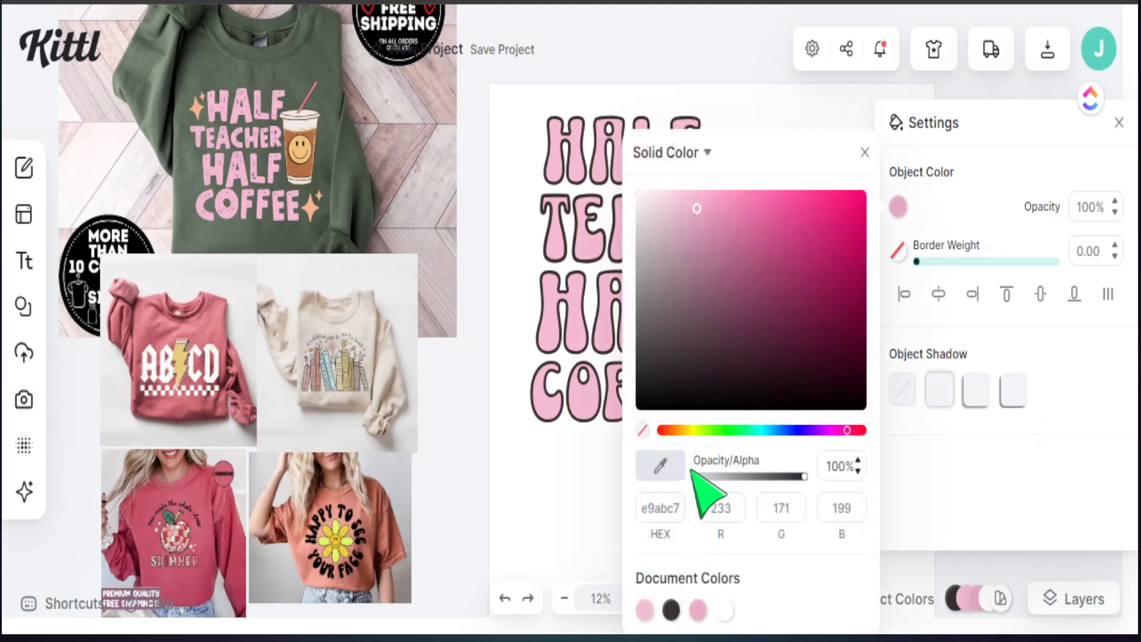
{"action": "left_click", "coordinate": [313, 217]}
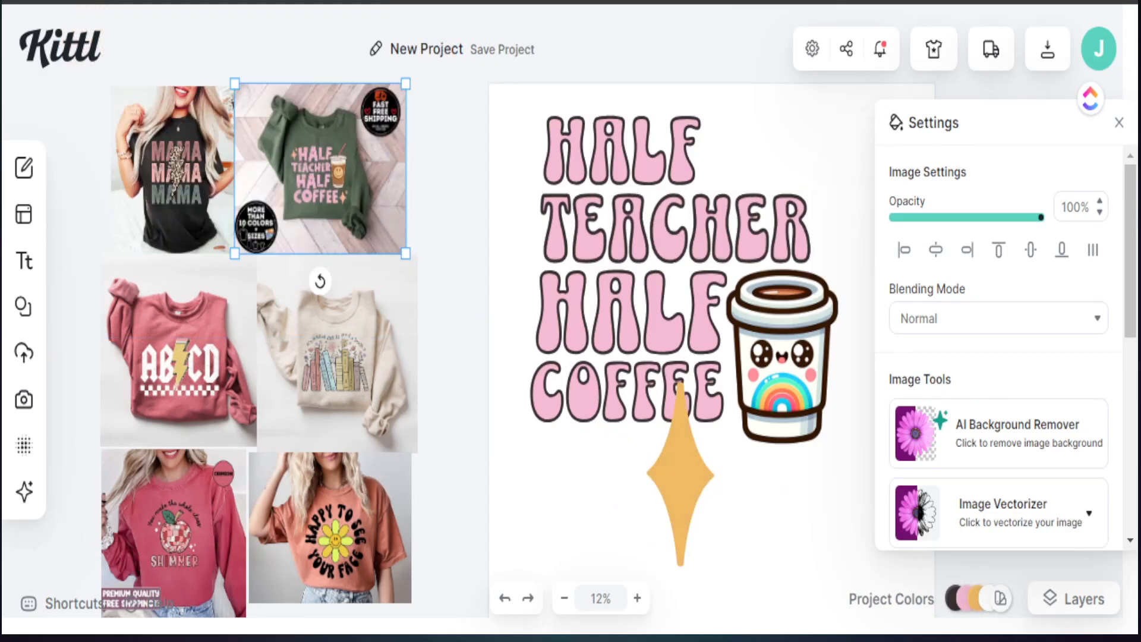
Step: Shrink the gold star into a small sparkle and group it with a second star as a pair
{"action": "left_click_drag", "start_coordinate": [683, 476], "coordinate": [628, 469]}
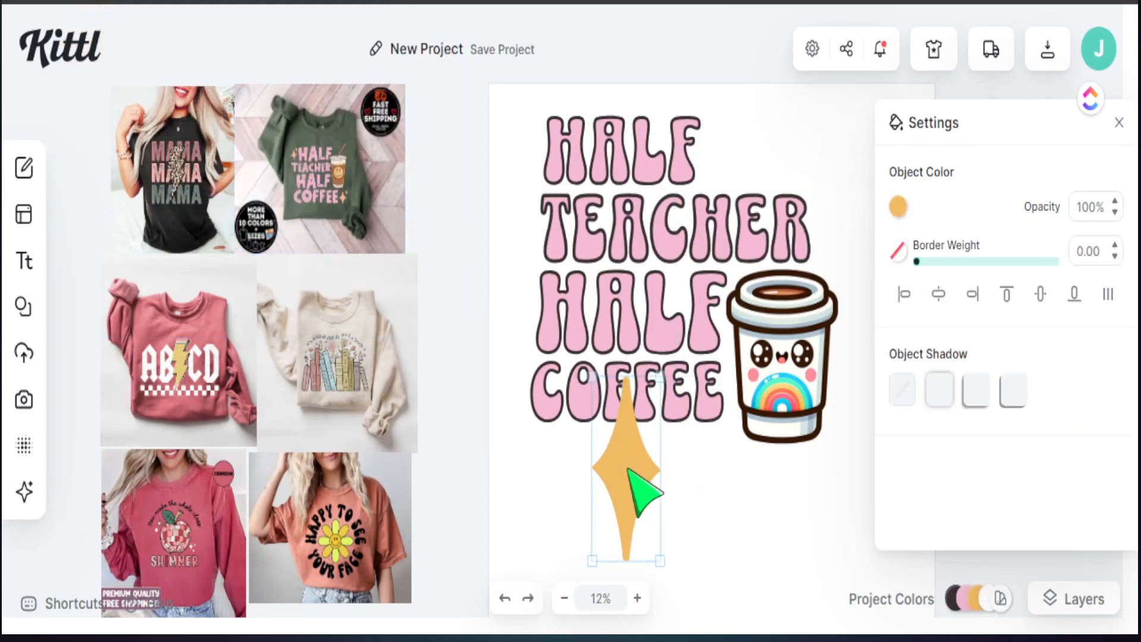
{"action": "left_click_drag", "start_coordinate": [659, 560], "coordinate": [589, 450]}
{"action": "left_click_drag", "start_coordinate": [564, 510], "coordinate": [515, 462]}
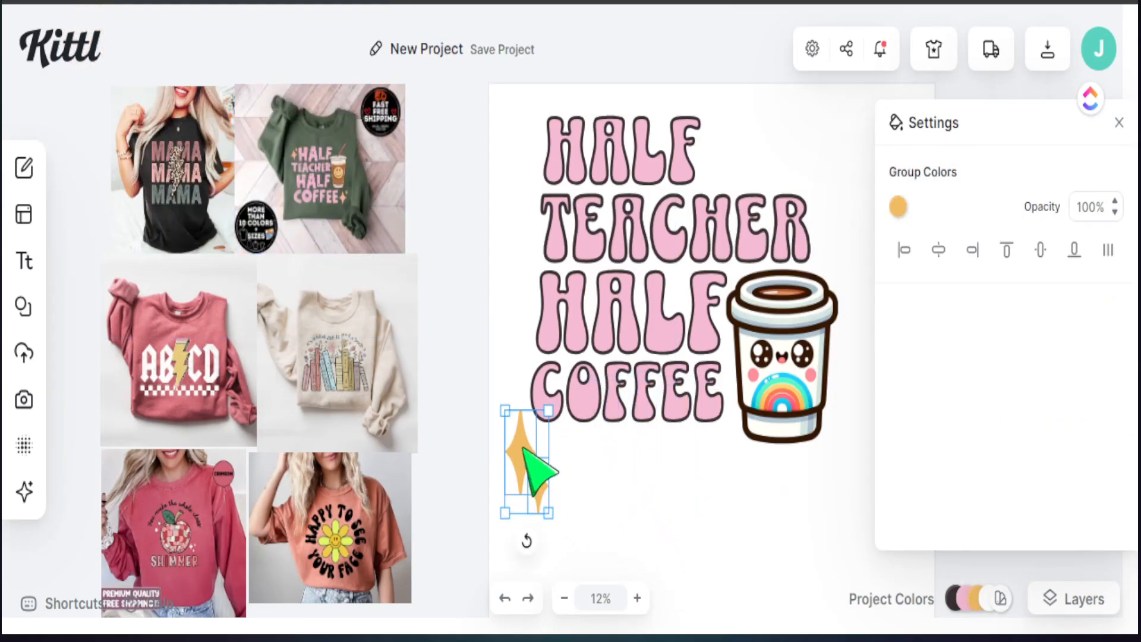
{"action": "right_click", "coordinate": [523, 449]}
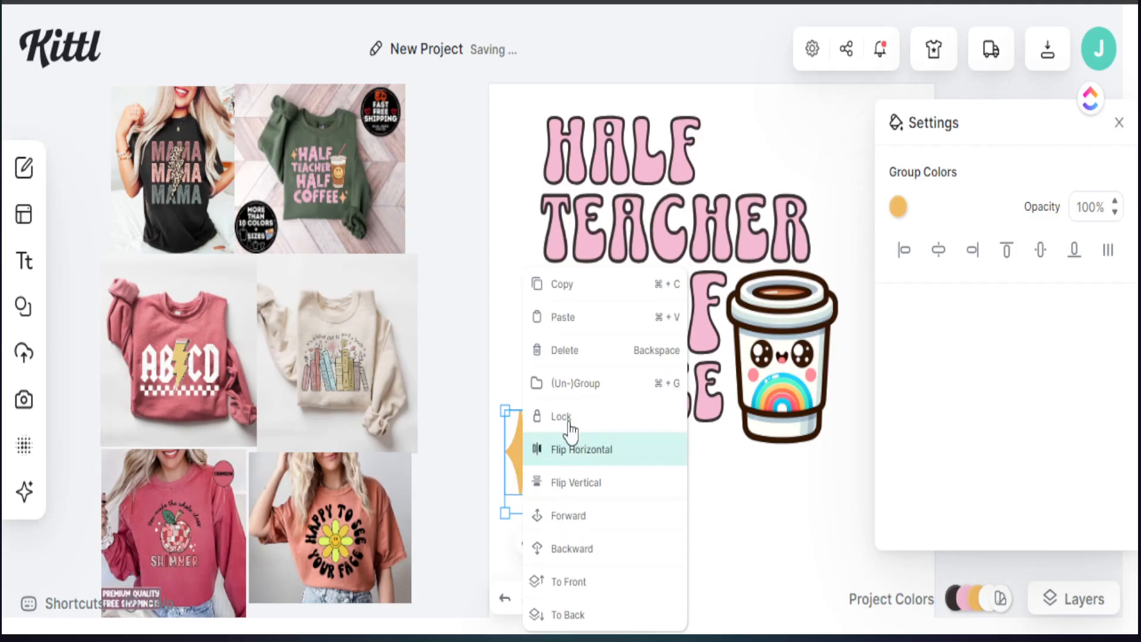
{"action": "left_click", "coordinate": [571, 382]}
{"action": "left_click_drag", "start_coordinate": [547, 513], "coordinate": [521, 482]}
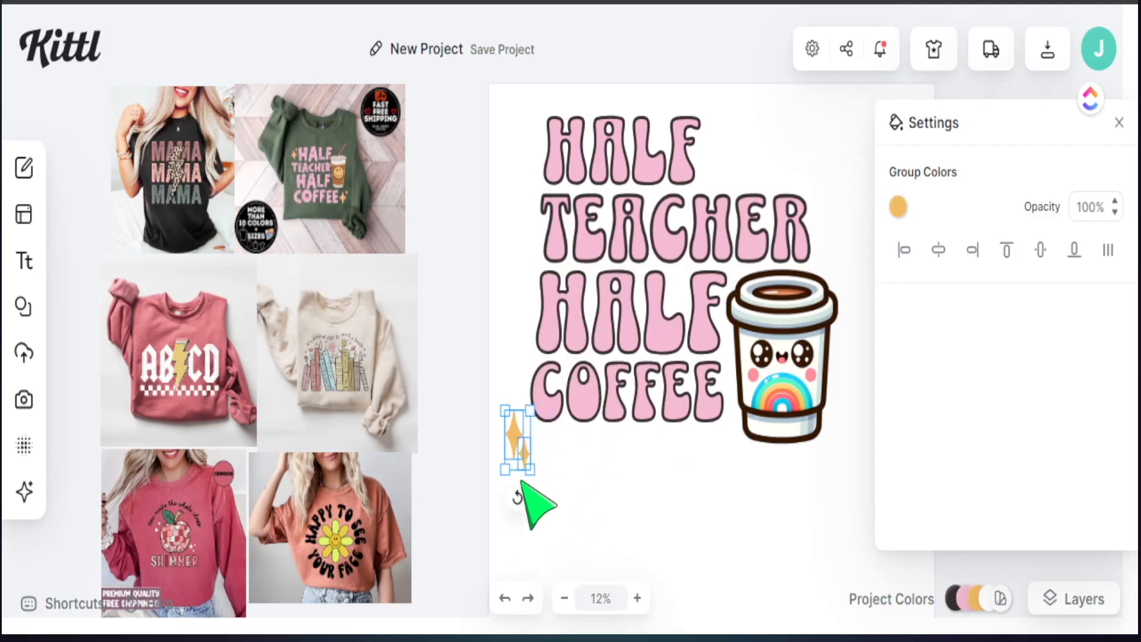
{"action": "left_click_drag", "start_coordinate": [522, 441], "coordinate": [542, 143]}
Step: Paste copies of the sparkle pair and place them beside COFFEE, TEACHER and HALF
{"action": "key", "text": "ctrl+v"}
{"action": "key", "text": "ctrl+v"}
{"action": "key", "text": "ctrl+v"}
{"action": "key", "text": "ctrl+v"}
{"action": "left_click_drag", "start_coordinate": [525, 448], "coordinate": [536, 393]}
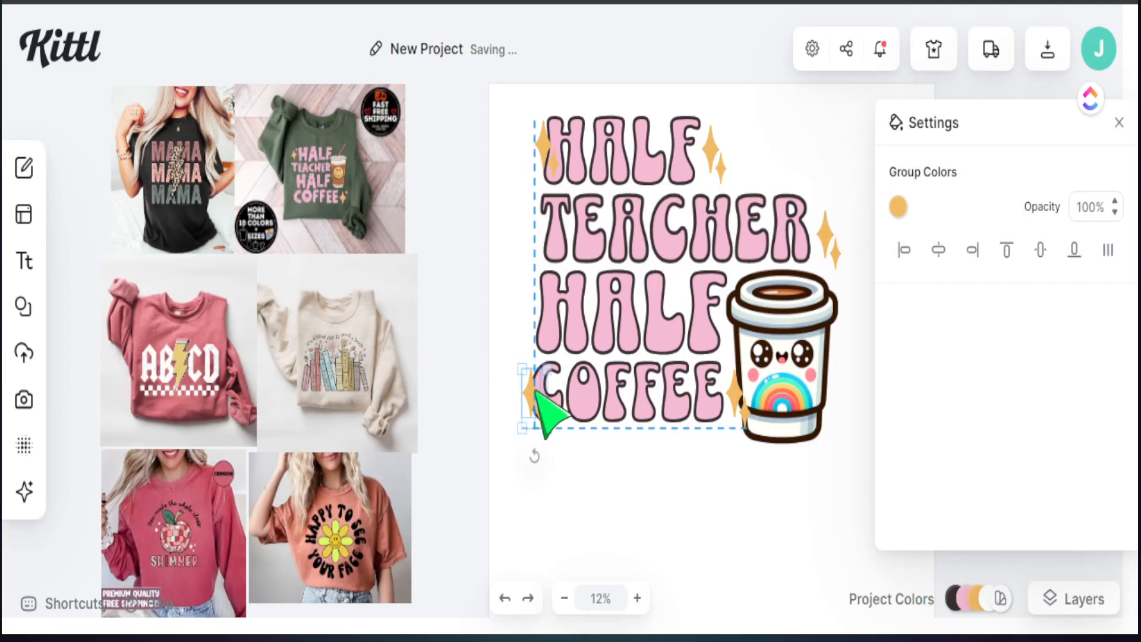
{"action": "left_click_drag", "start_coordinate": [738, 416], "coordinate": [729, 423]}
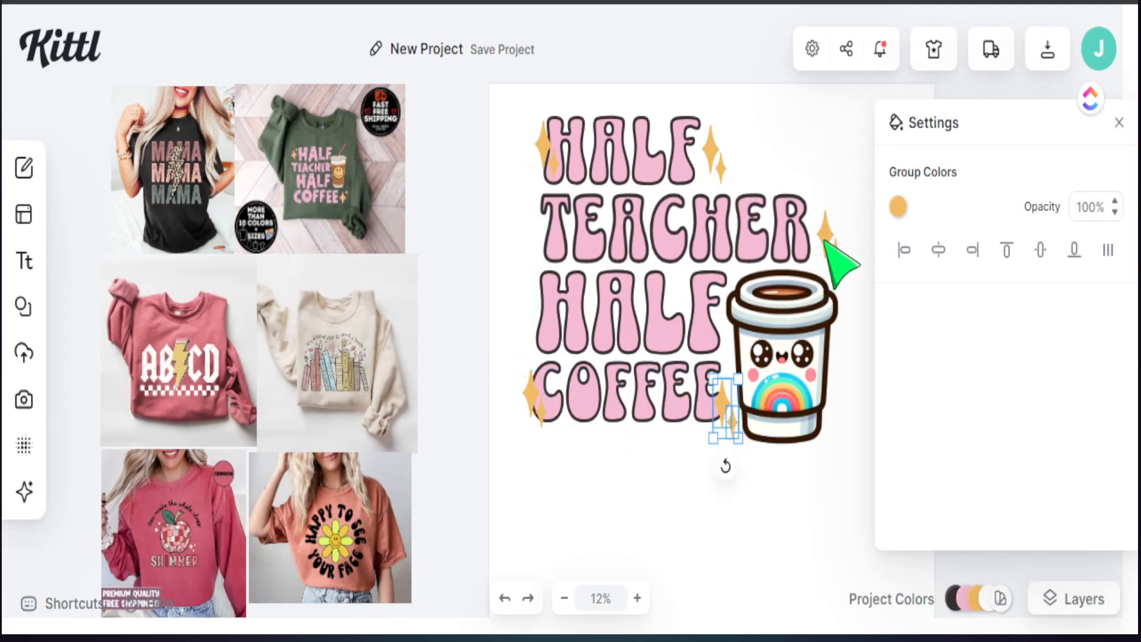
{"action": "left_click_drag", "start_coordinate": [824, 240], "coordinate": [811, 243]}
{"action": "left_click", "coordinate": [718, 149]}
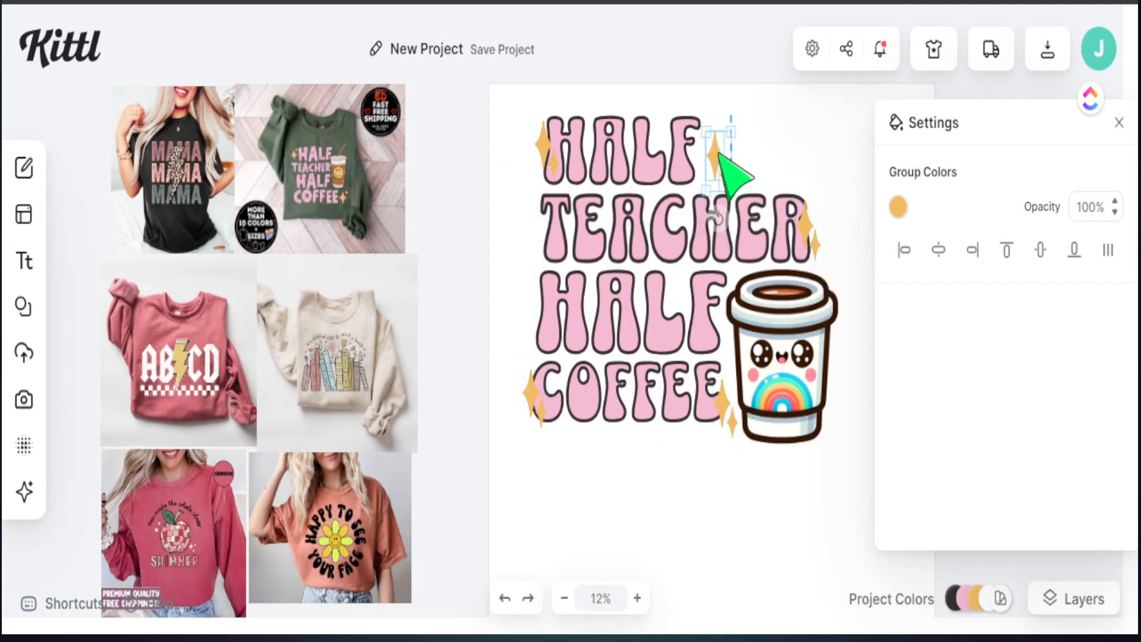
{"action": "left_click", "coordinate": [838, 445]}
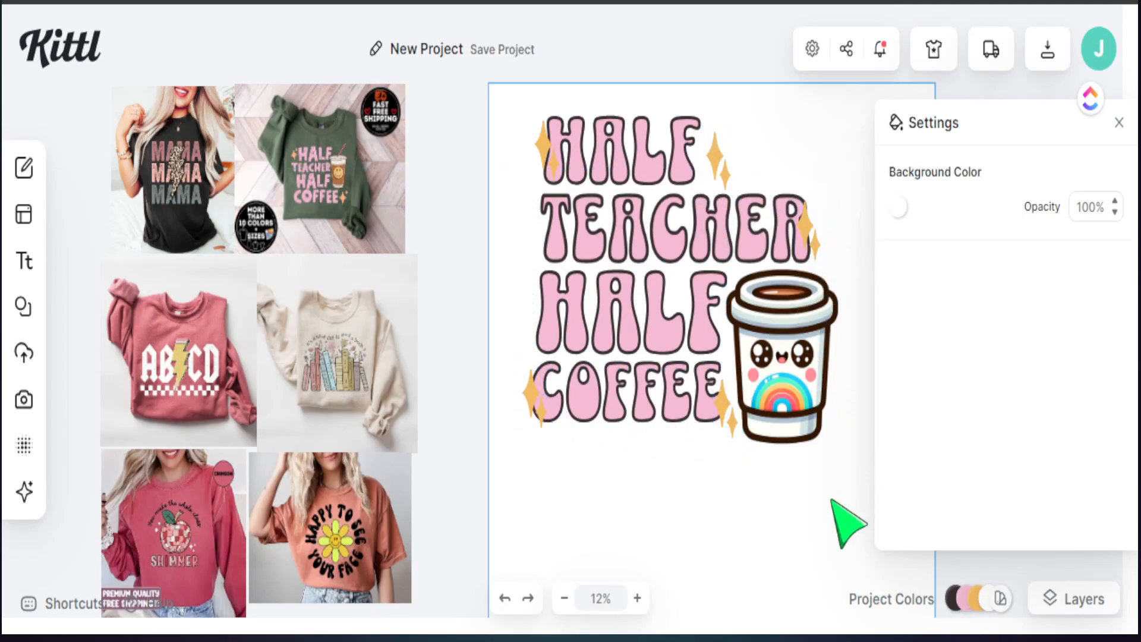
{"action": "left_click", "coordinate": [1120, 123]}
Step: Group all the text and sparkles into a single design
{"action": "left_click_drag", "start_coordinate": [871, 509], "coordinate": [502, 127]}
{"action": "right_click", "coordinate": [589, 174]}
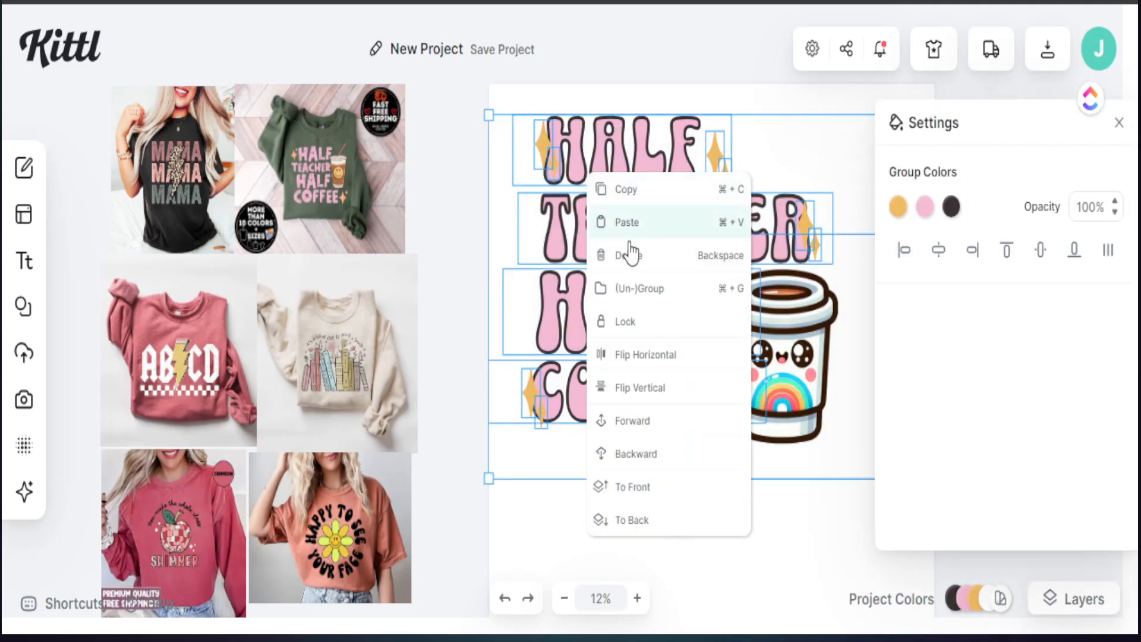
{"action": "left_click", "coordinate": [637, 288]}
{"action": "left_click", "coordinate": [616, 357]}
{"action": "left_click", "coordinate": [611, 388]}
Step: Enlarge the grouped design and shift it right to fill the artboard
{"action": "left_click_drag", "start_coordinate": [491, 480], "coordinate": [437, 570]}
{"action": "left_click_drag", "start_coordinate": [663, 448], "coordinate": [743, 467]}
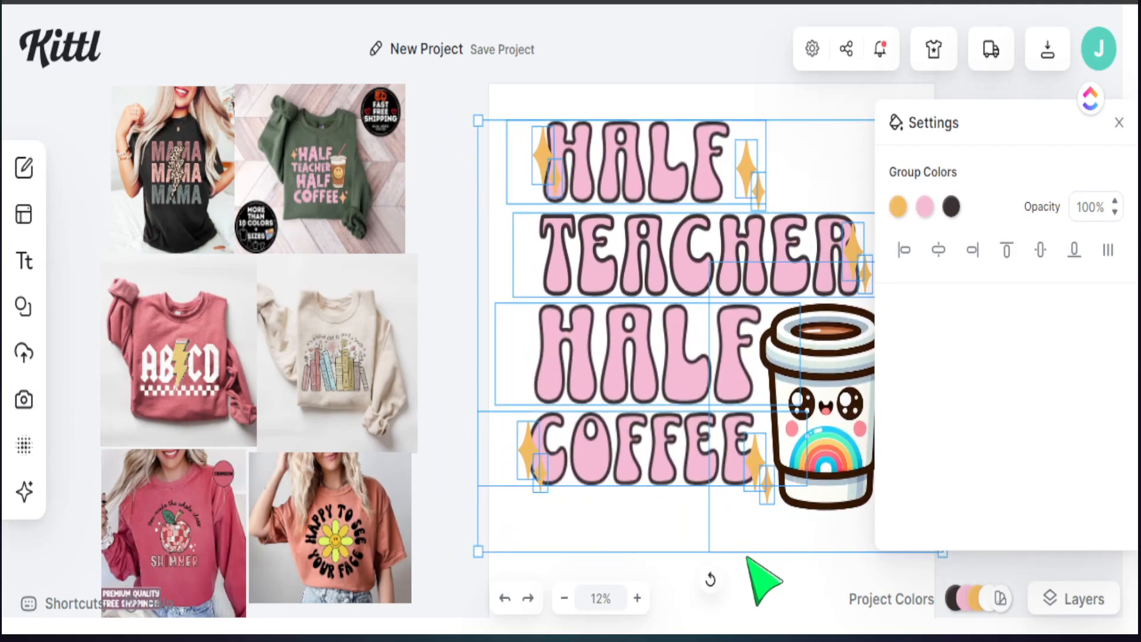
{"action": "left_click", "coordinate": [748, 562]}
{"action": "left_click", "coordinate": [1118, 123]}
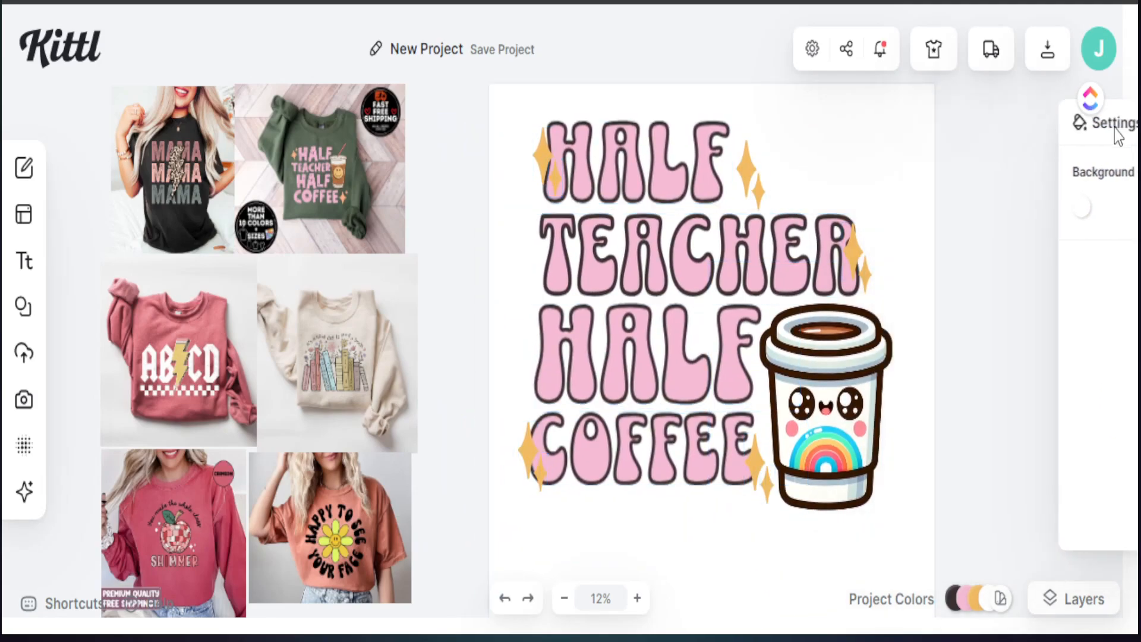
{"action": "left_click", "coordinate": [858, 280]}
{"action": "left_click", "coordinate": [849, 151]}
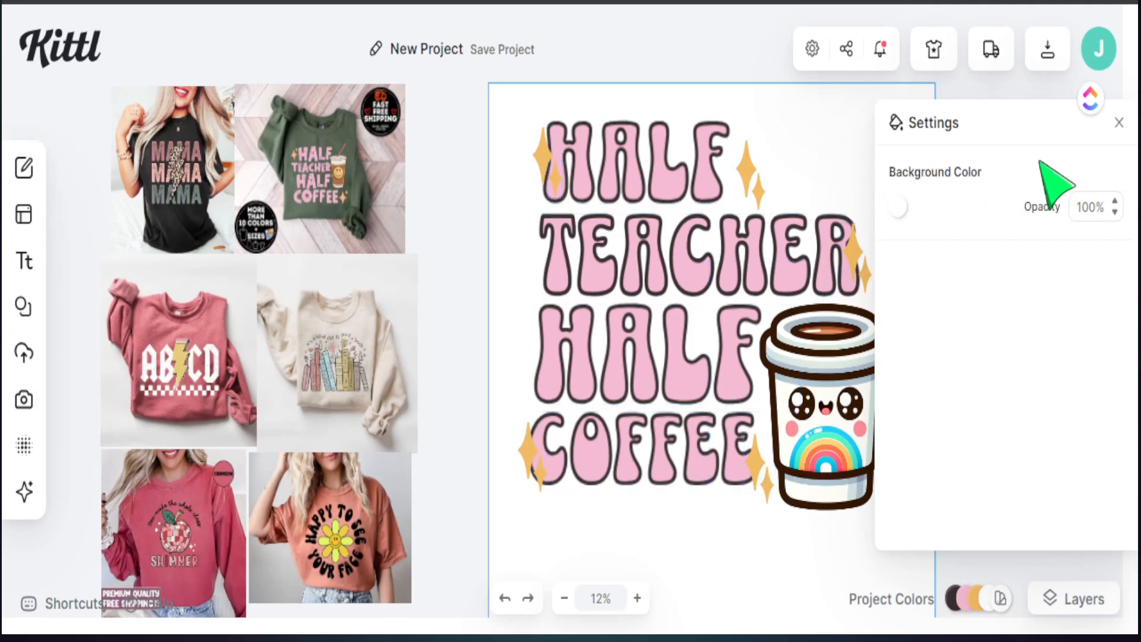
{"action": "left_click", "coordinate": [1118, 123]}
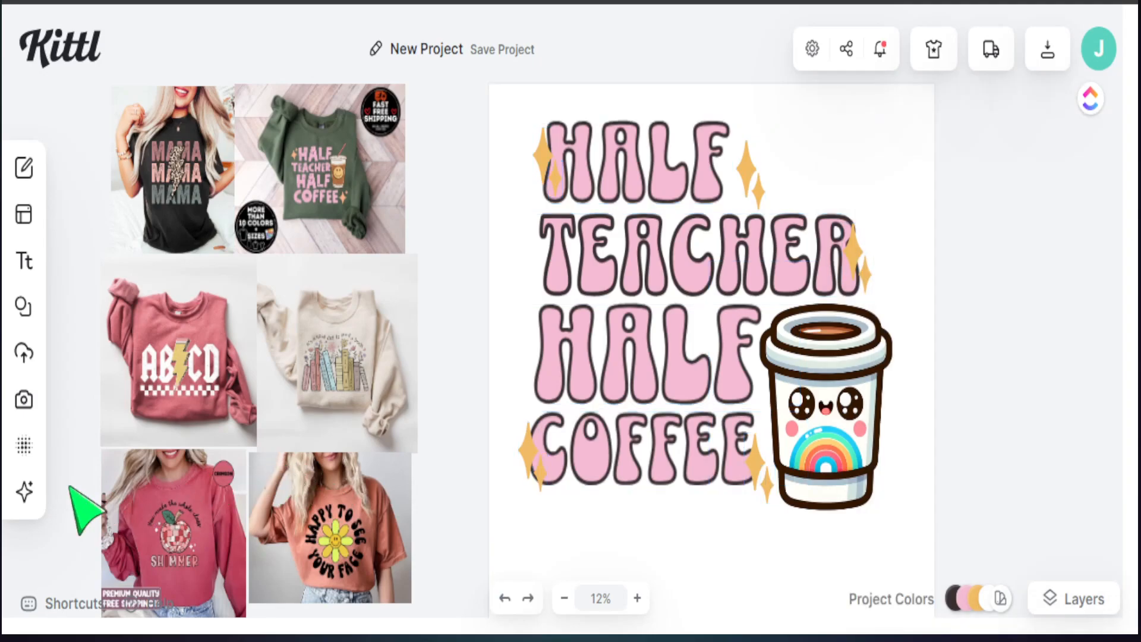
Step: Apply a grunge texture in Color Burn, clipped to the artwork at about 27% opacity
{"action": "left_click", "coordinate": [23, 446]}
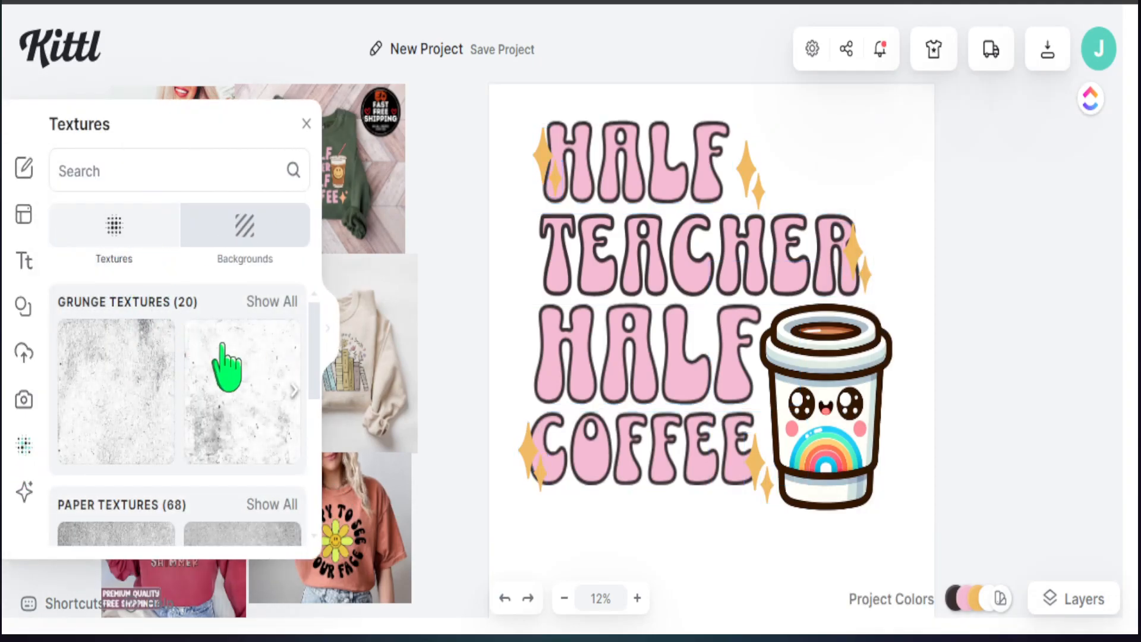
{"action": "left_click", "coordinate": [271, 302]}
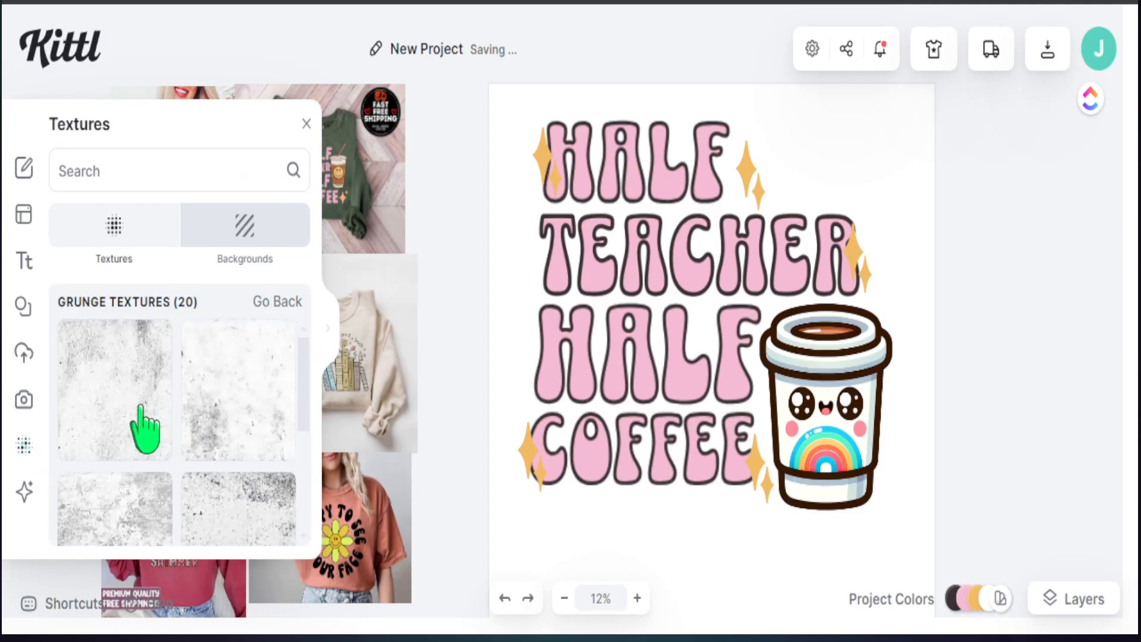
{"action": "left_click", "coordinate": [224, 426]}
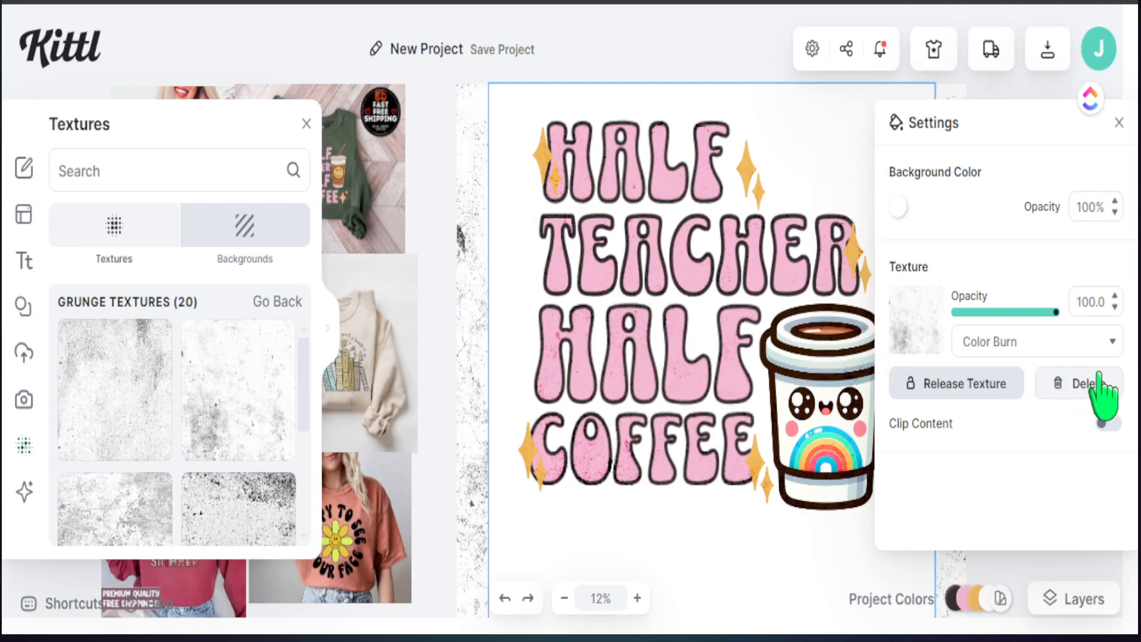
{"action": "left_click", "coordinate": [1103, 424]}
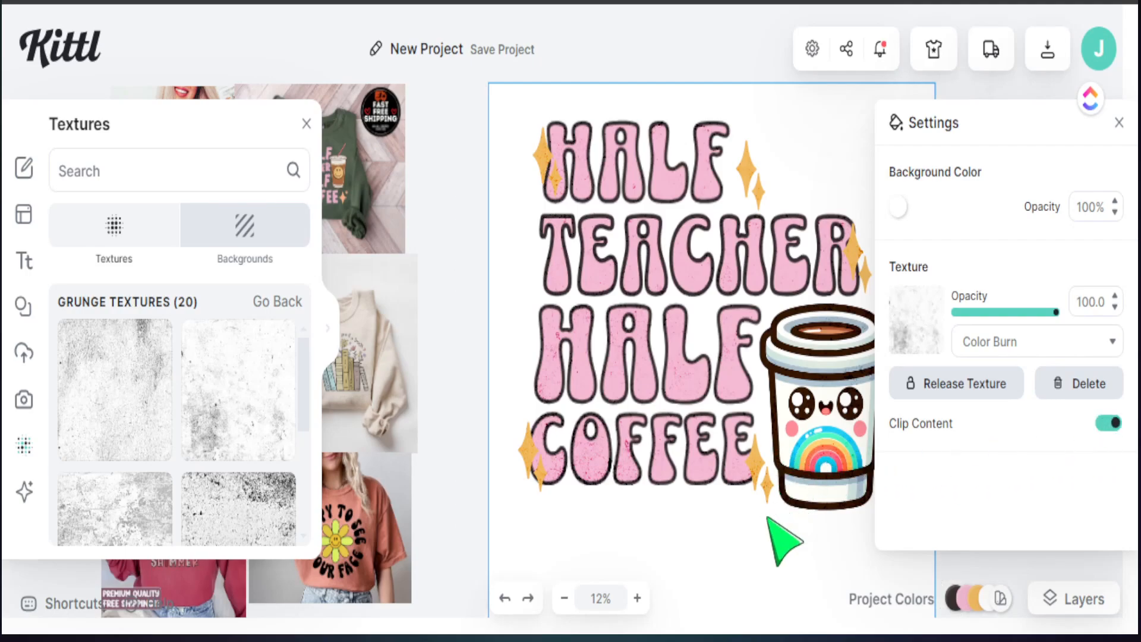
{"action": "left_click_drag", "start_coordinate": [1046, 313], "coordinate": [977, 313]}
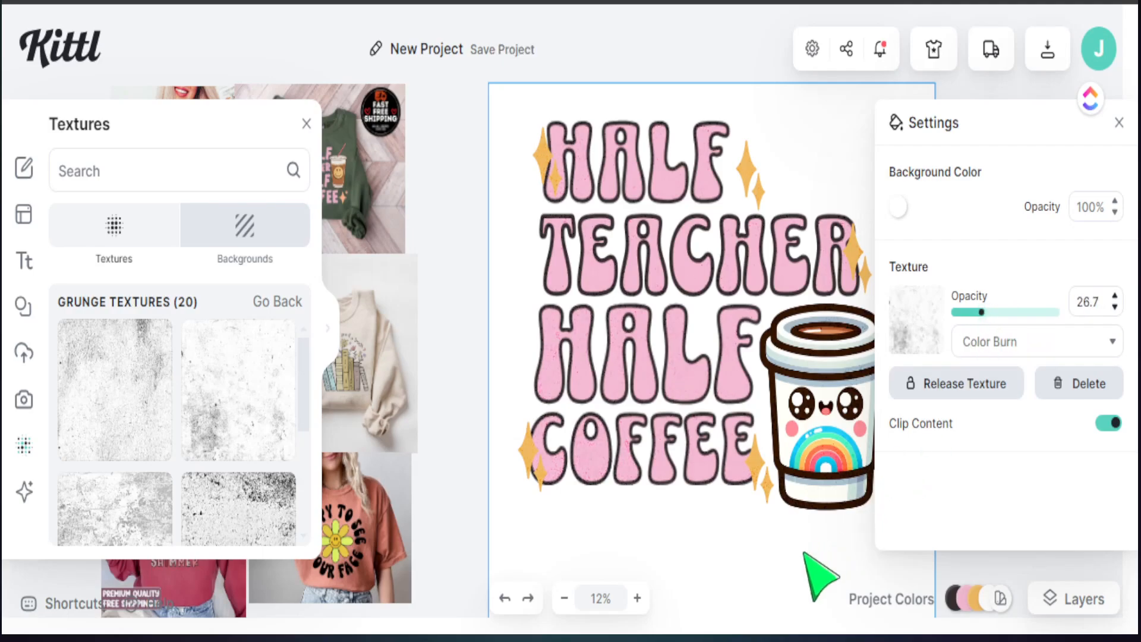
{"action": "left_click", "coordinate": [1118, 125]}
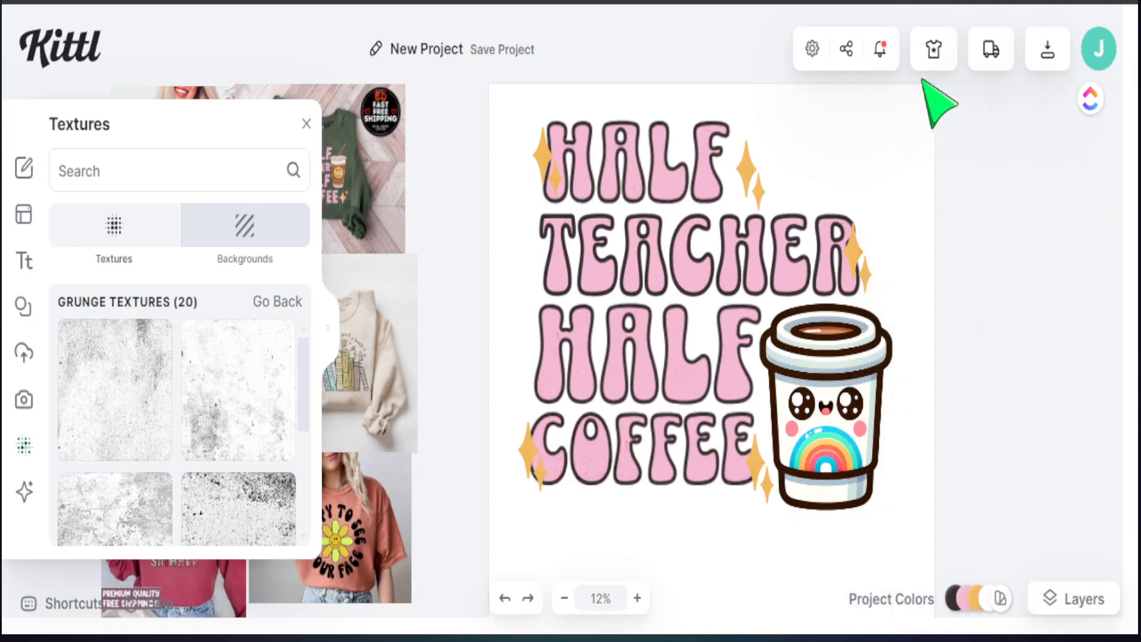
Step: Preview the design on the T-shirt mockup of a woman on stone steps
{"action": "left_click", "coordinate": [932, 55]}
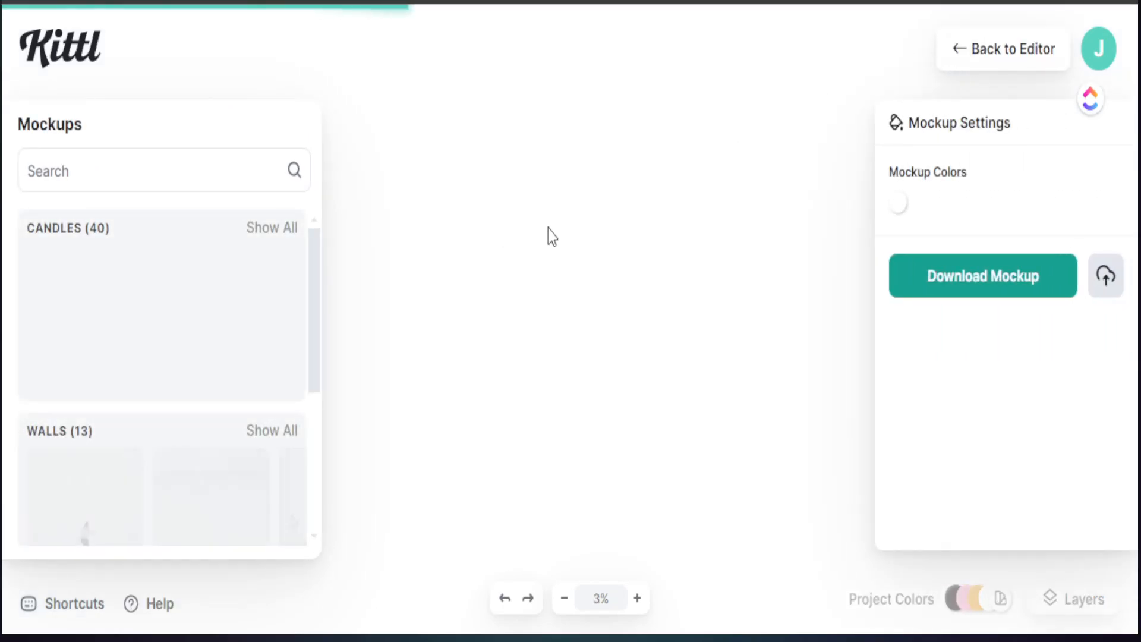
{"action": "scroll", "coordinate": [191, 446], "scroll_direction": "down", "scroll_amount": 4}
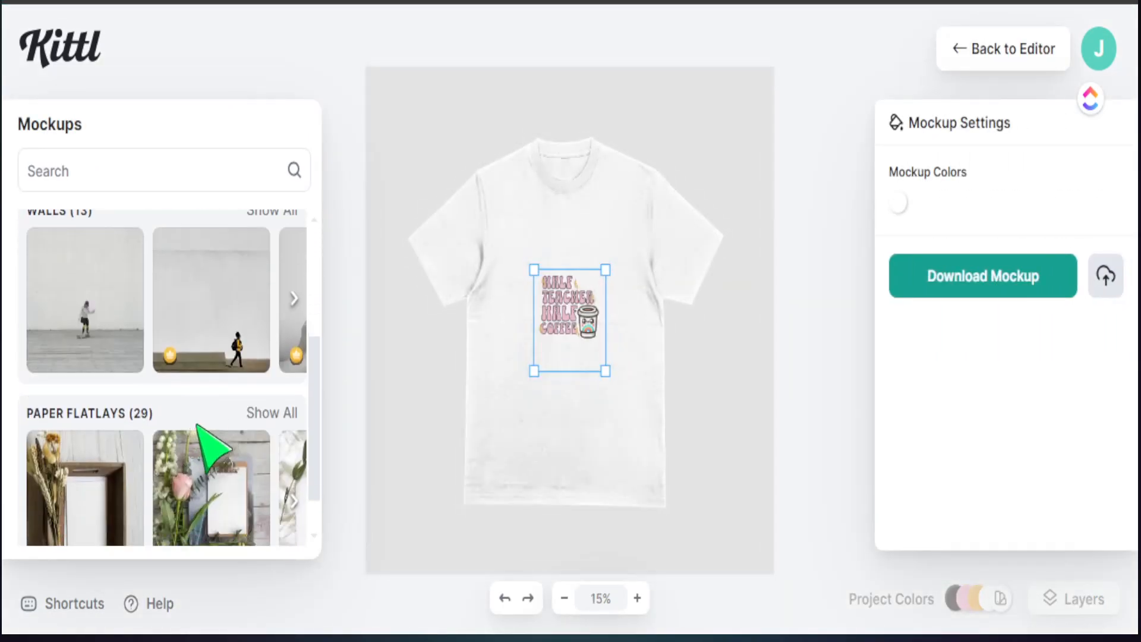
{"action": "scroll", "coordinate": [279, 440], "scroll_direction": "down", "scroll_amount": 3}
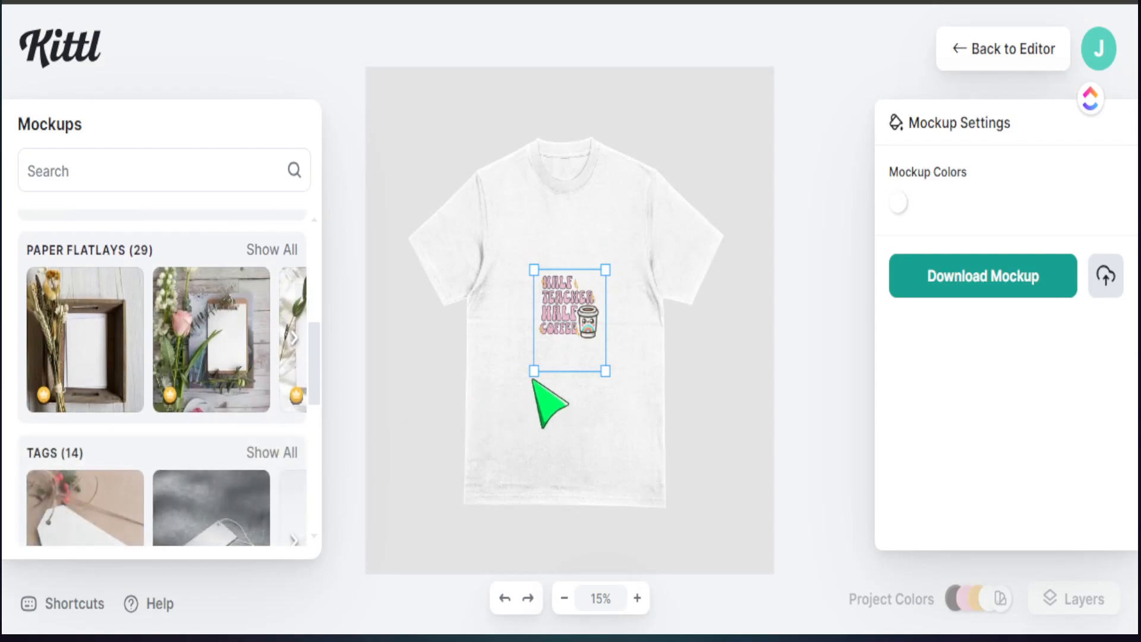
{"action": "scroll", "coordinate": [285, 445], "scroll_direction": "down", "scroll_amount": 3}
{"action": "scroll", "coordinate": [249, 439], "scroll_direction": "down", "scroll_amount": 2}
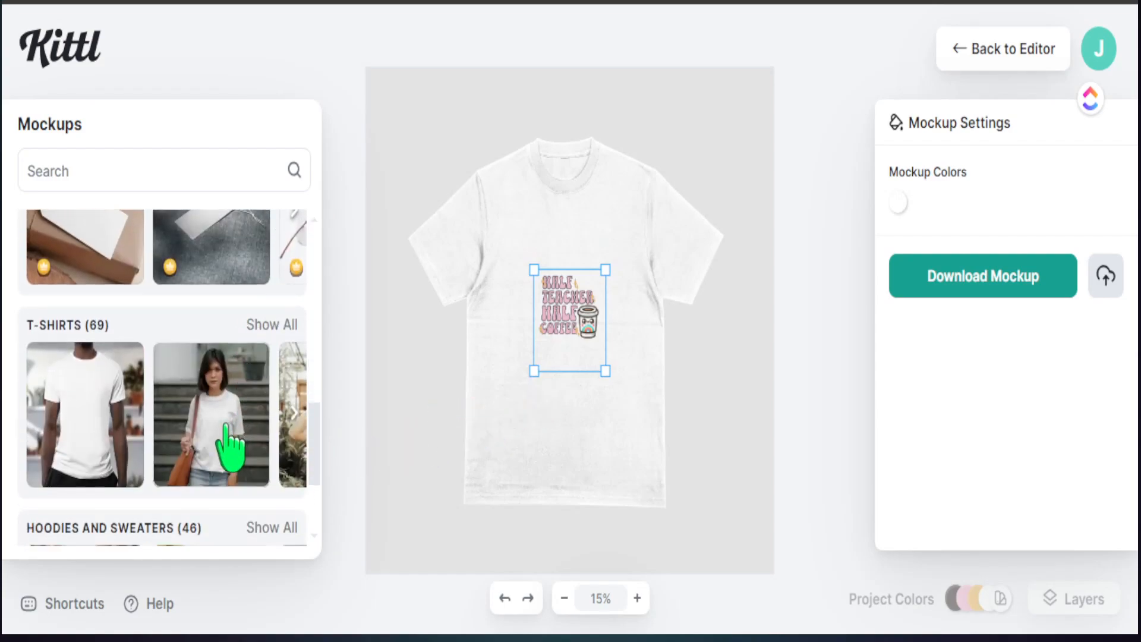
{"action": "left_click", "coordinate": [225, 423]}
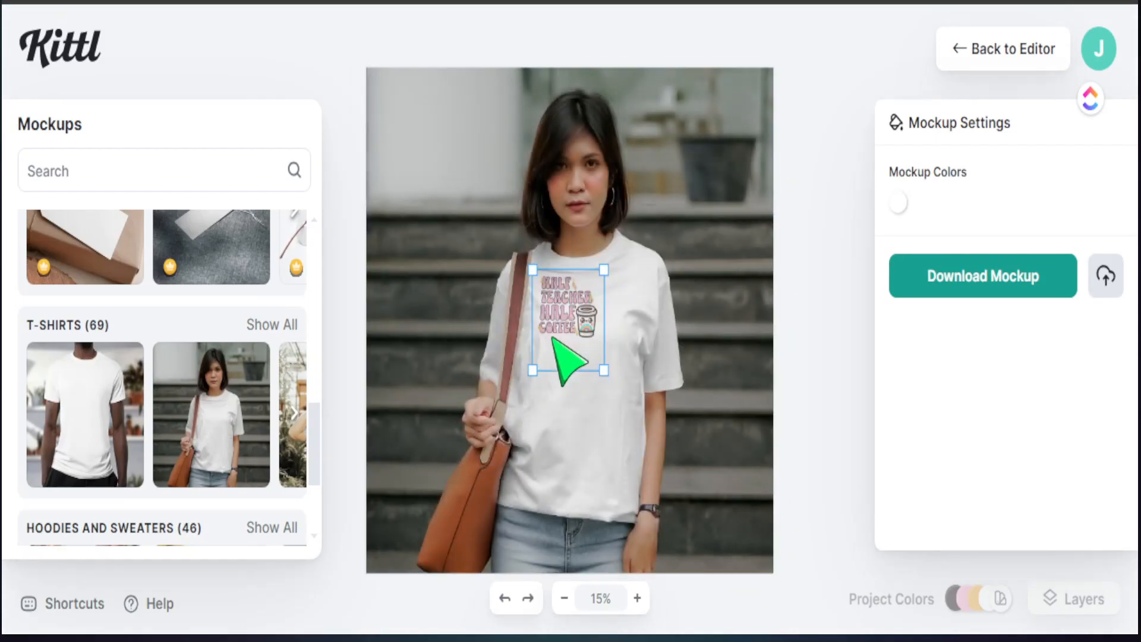
Step: Resize and position the design across the chest of the shirt
{"action": "left_click_drag", "start_coordinate": [604, 371], "coordinate": [657, 555]}
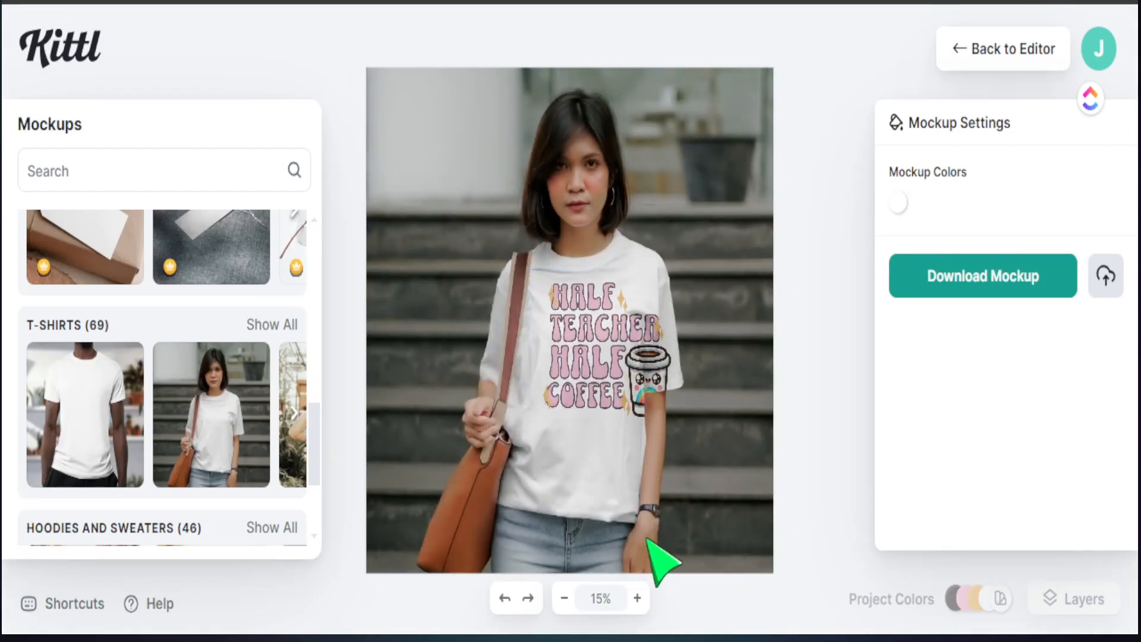
{"action": "left_click_drag", "start_coordinate": [591, 376], "coordinate": [568, 383]}
{"action": "left_click_drag", "start_coordinate": [660, 523], "coordinate": [653, 495]}
{"action": "left_click_drag", "start_coordinate": [594, 399], "coordinate": [602, 385]}
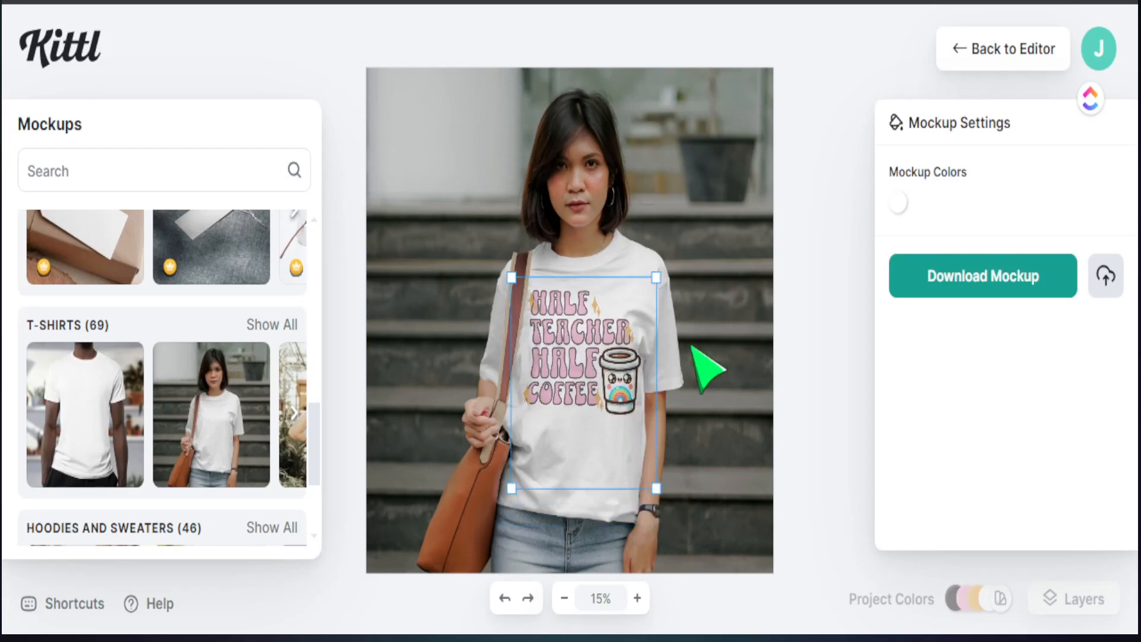
Step: Set the mockup shirt colour to light grey-white
{"action": "left_click", "coordinate": [898, 202]}
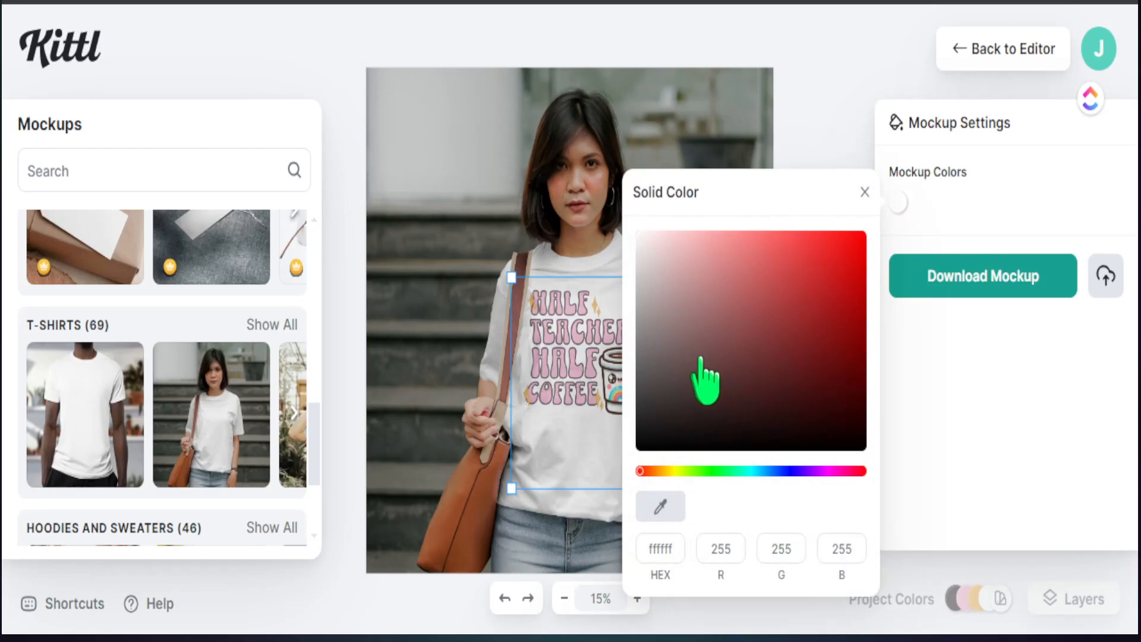
{"action": "mouse_move", "coordinate": [695, 361]}
{"action": "left_mouse_down"}
{"action": "mouse_move", "coordinate": [648, 450]}
{"action": "mouse_move", "coordinate": [632, 232]}
{"action": "left_mouse_up"}
{"action": "left_click", "coordinate": [810, 148]}
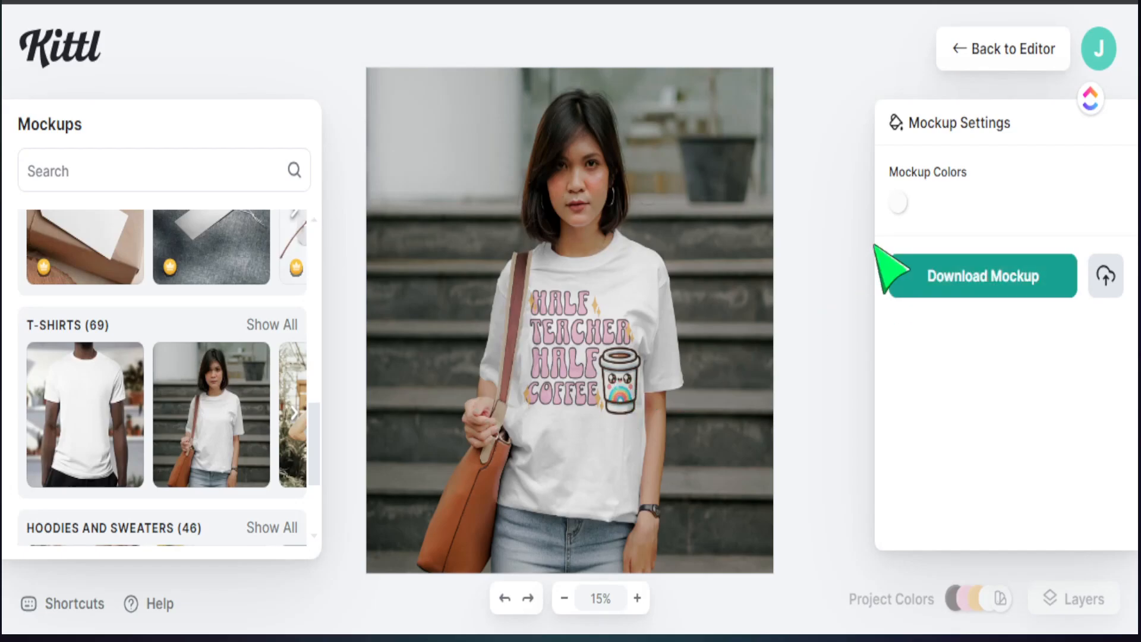
{"action": "left_click", "coordinate": [959, 59]}
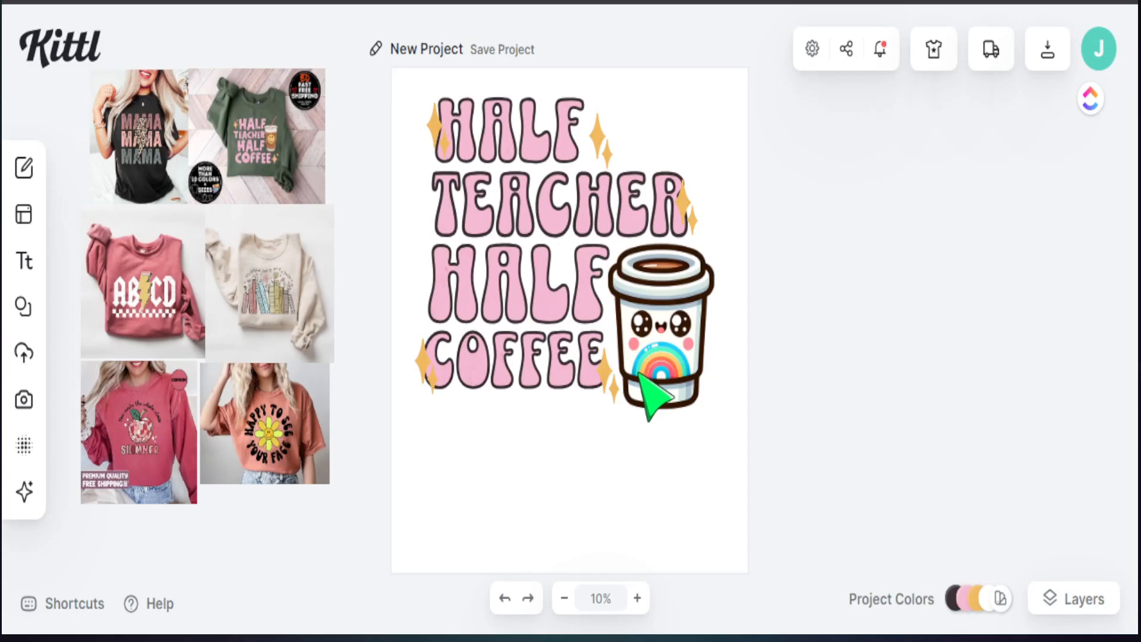
Step: Download the design as a 4200 × 4800 px, 300 DPI PNG with background removed
{"action": "left_click", "coordinate": [655, 400]}
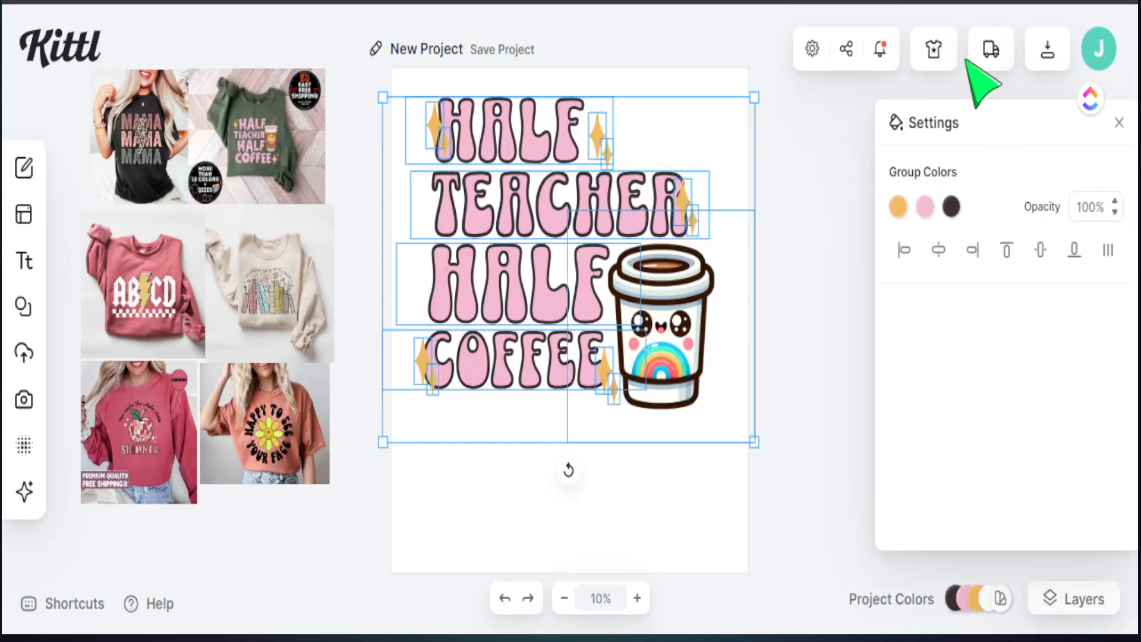
{"action": "left_click", "coordinate": [1048, 58]}
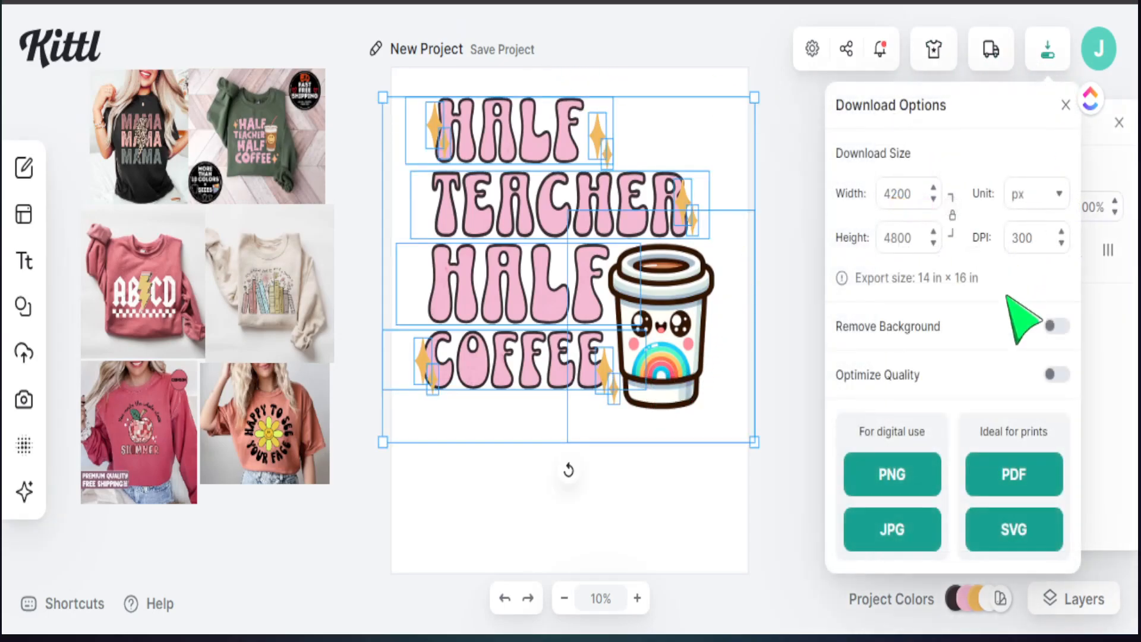
{"action": "left_click", "coordinate": [1051, 327]}
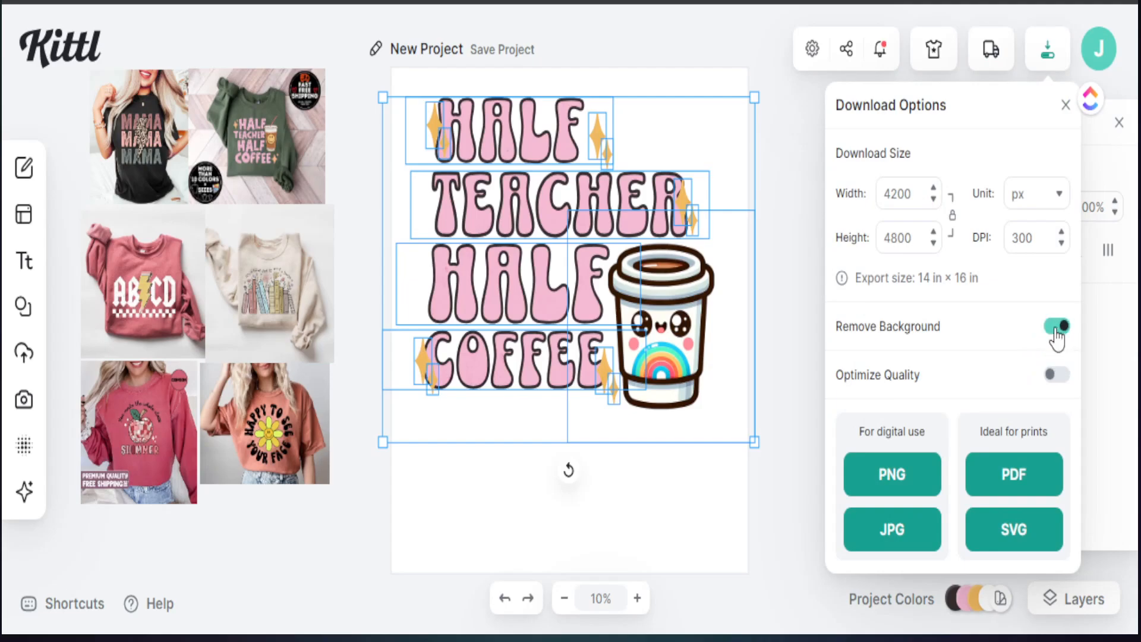
{"action": "left_click", "coordinate": [898, 476]}
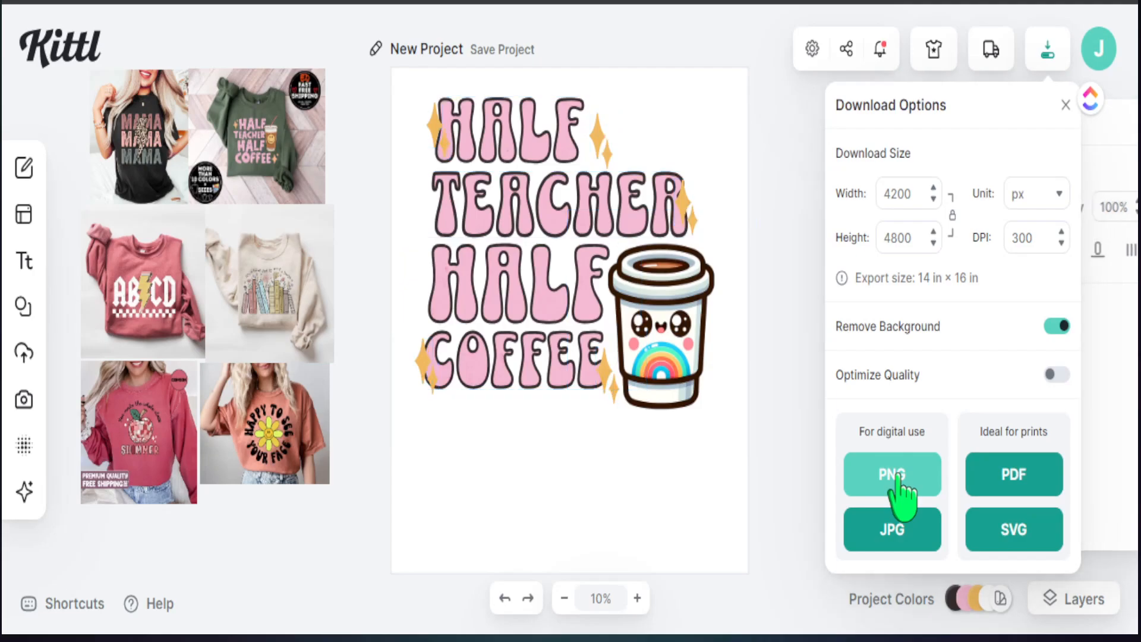